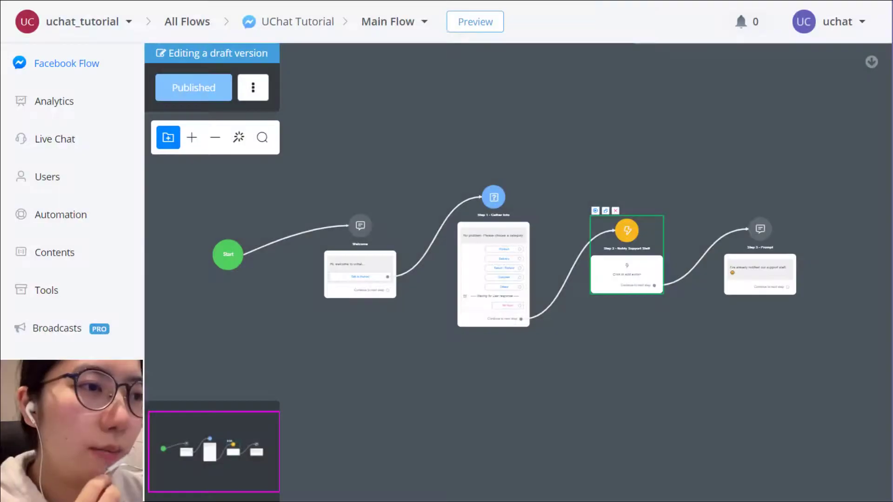
Inspect the Gather Info step, then bring up Step 2's Email, Slack, SMS and call notification options.
scroll(408, 354, "up", 5)
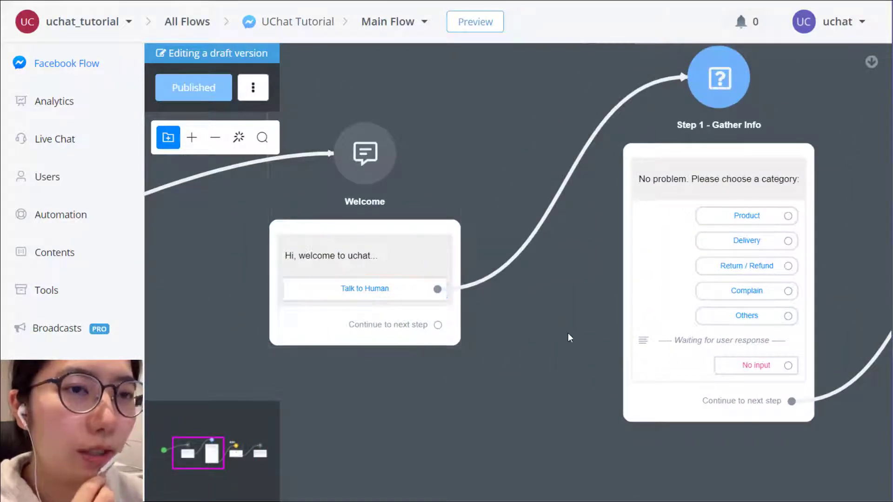
left_click_drag(564, 334, 394, 261)
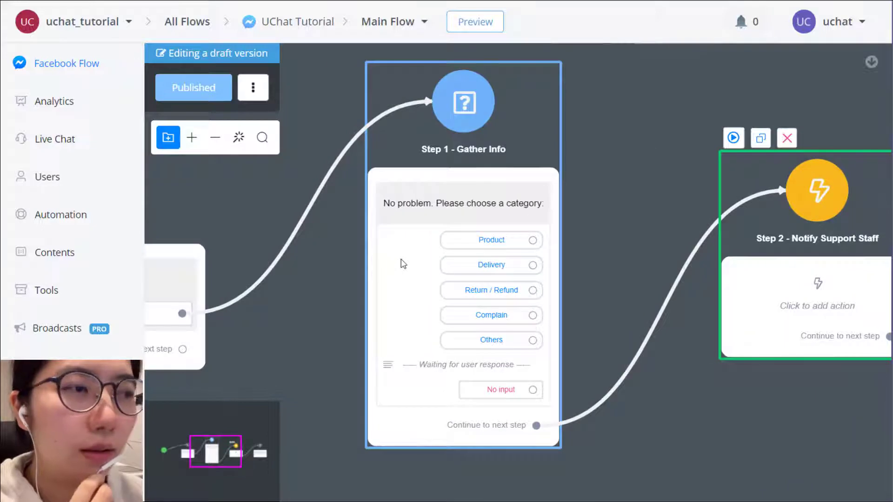
left_click(402, 264)
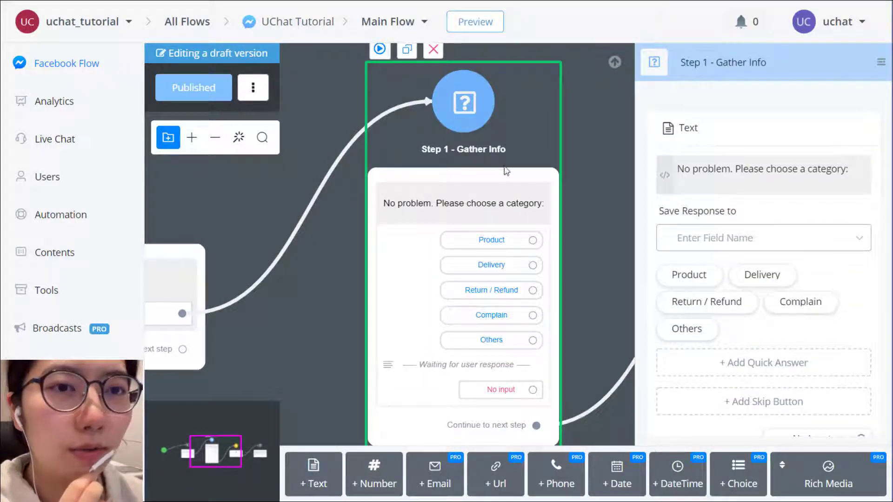
scroll(287, 239, "down", 3)
scroll(378, 239, "up", 4)
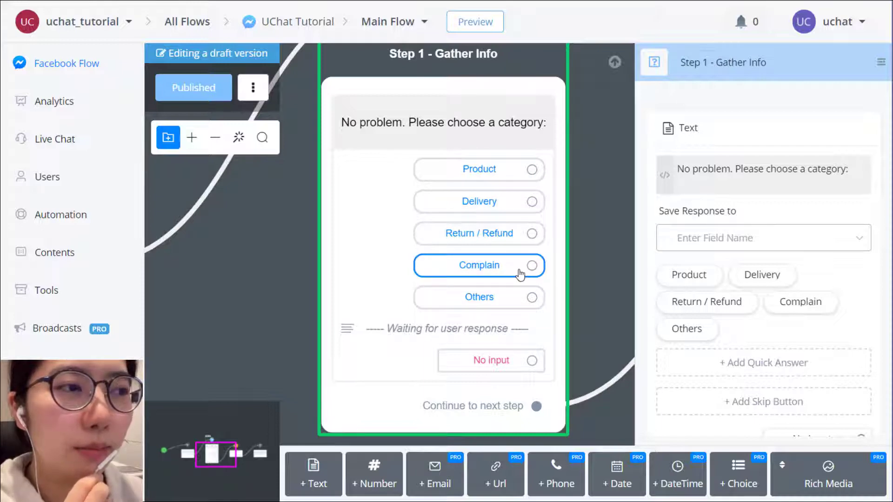
scroll(520, 275, "down", 3)
scroll(549, 255, "right", 5)
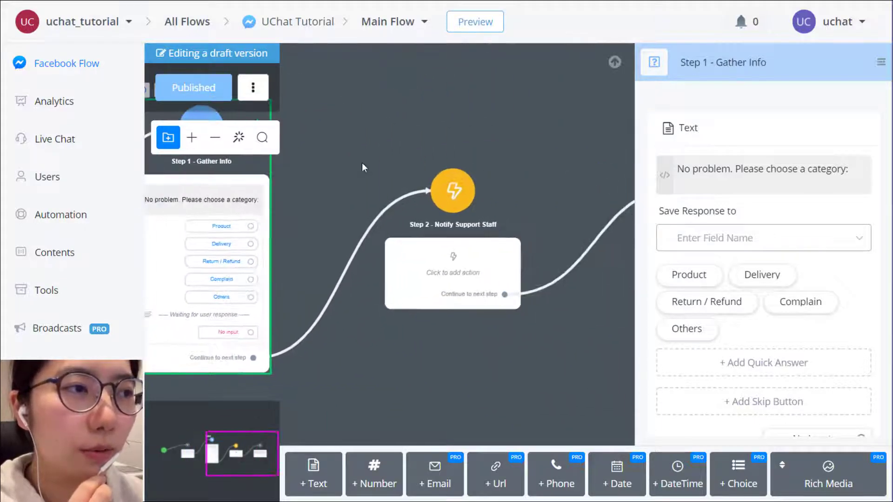
left_click(447, 246)
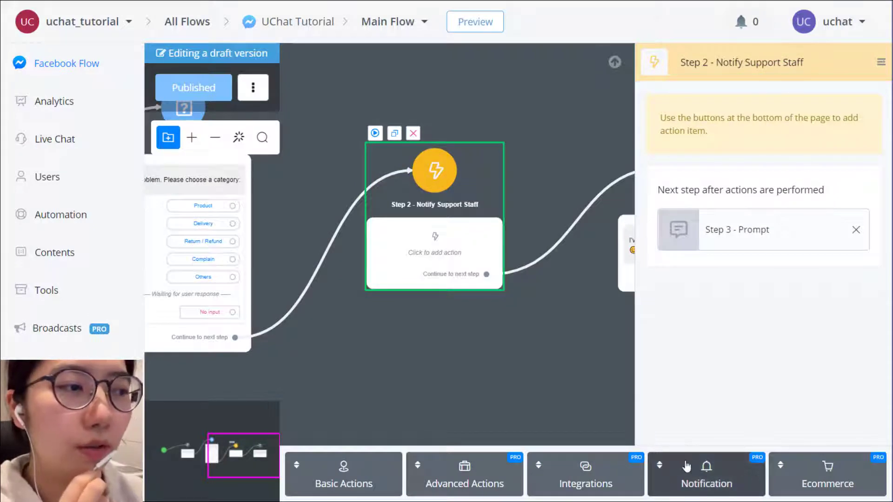
left_click(731, 482)
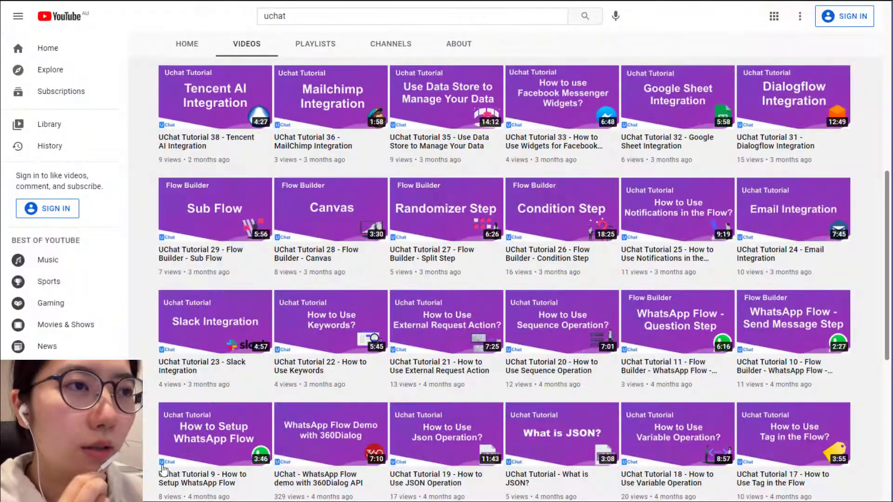
scroll(878, 390, "down", 5)
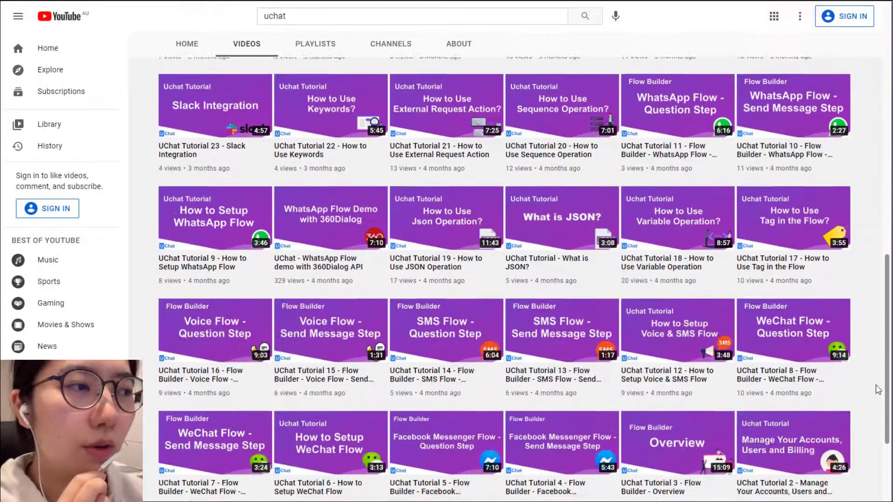
scroll(875, 384, "up", 6)
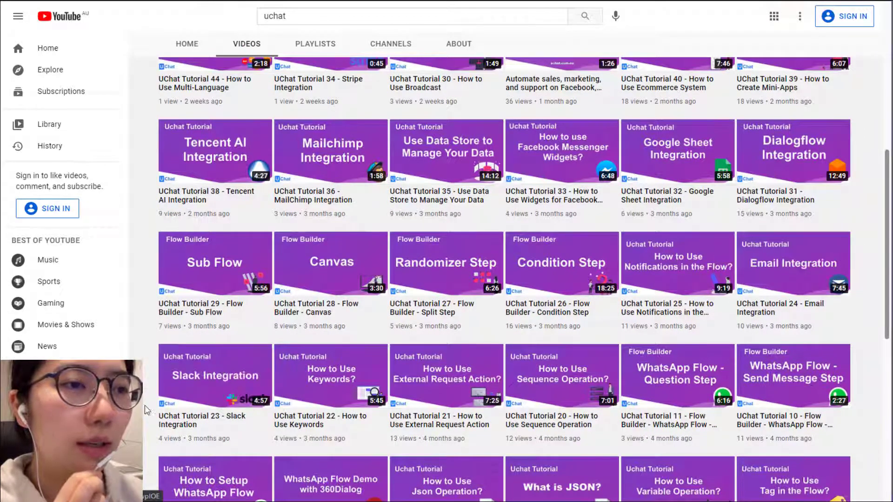
scroll(145, 419, "down", 5)
scroll(146, 441, "down", 4)
mouse_move(671, 214)
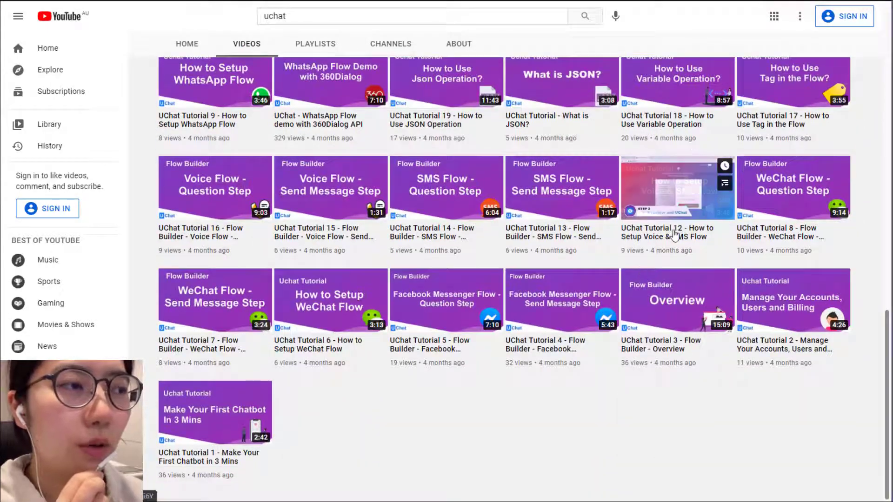
scroll(855, 253, "up", 10)
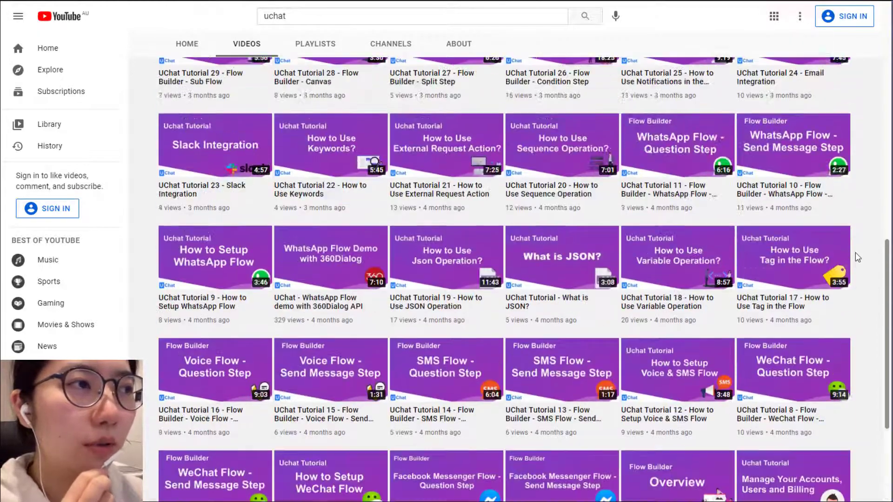
scroll(865, 274, "up", 7)
scroll(872, 290, "down", 6)
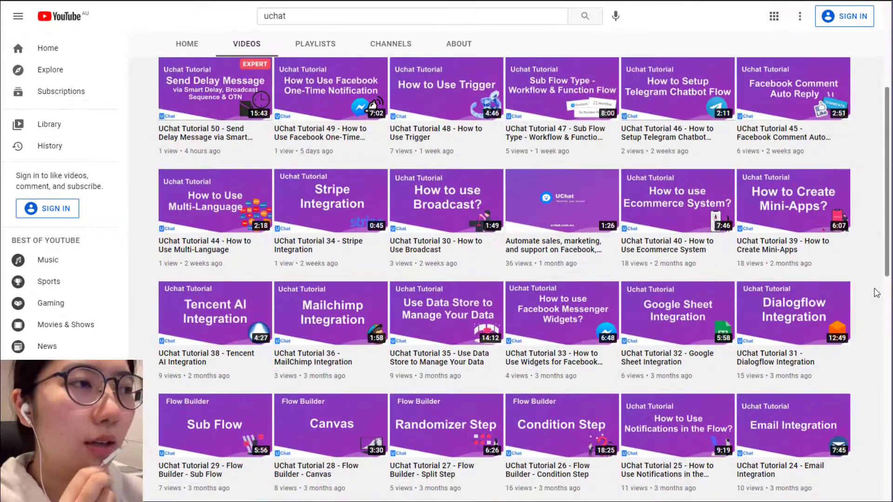
scroll(876, 292, "down", 1)
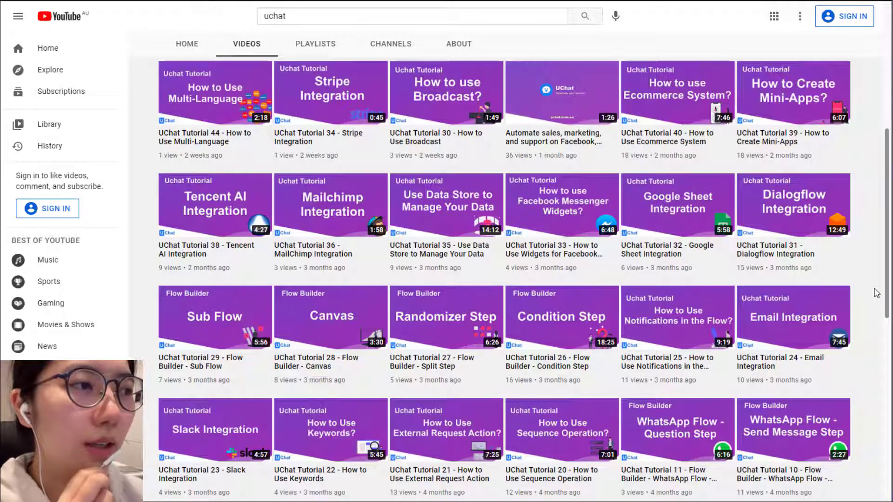
mouse_move(674, 321)
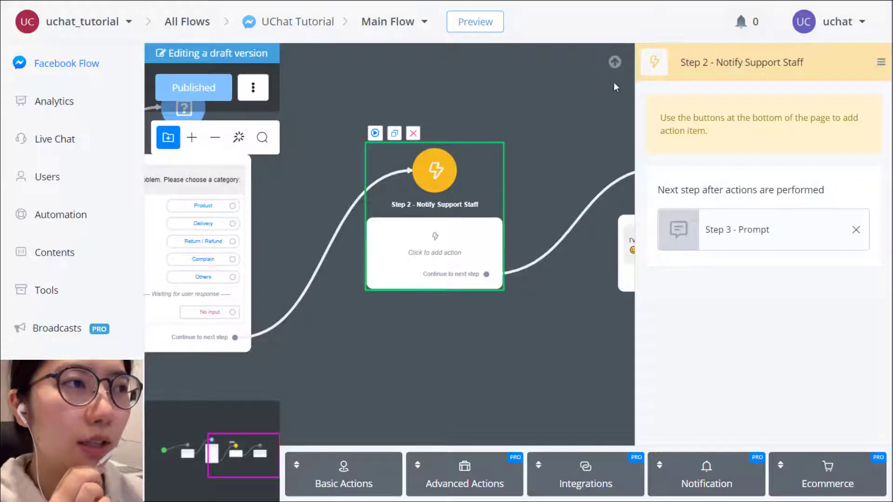
Add a Slack Notification action to Step 2 - Notify Support Staff.
left_click(615, 83)
left_click(427, 255)
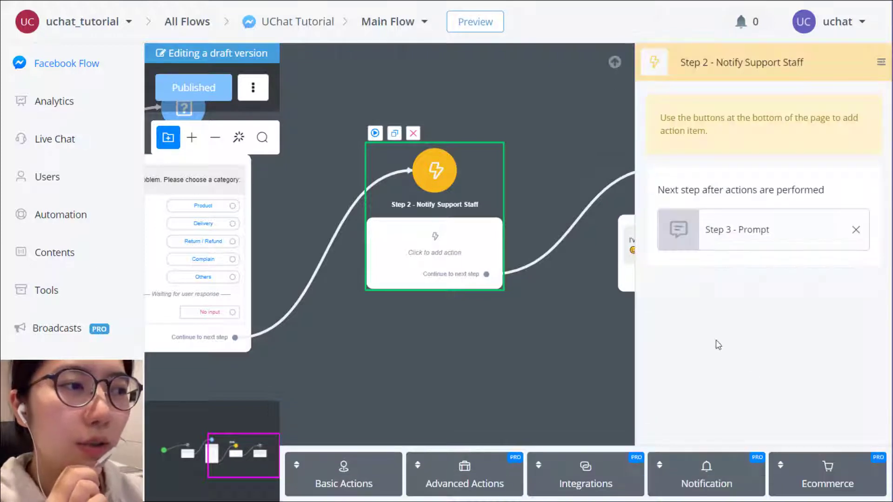
left_click(724, 478)
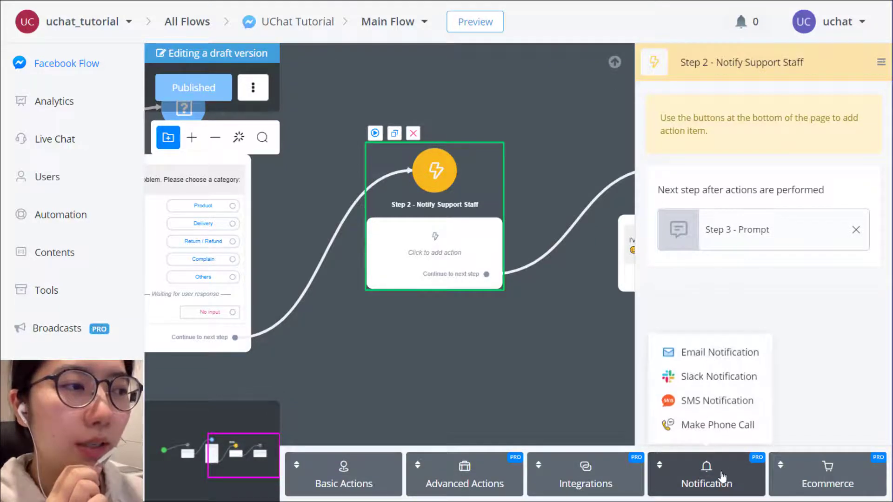
left_click(720, 376)
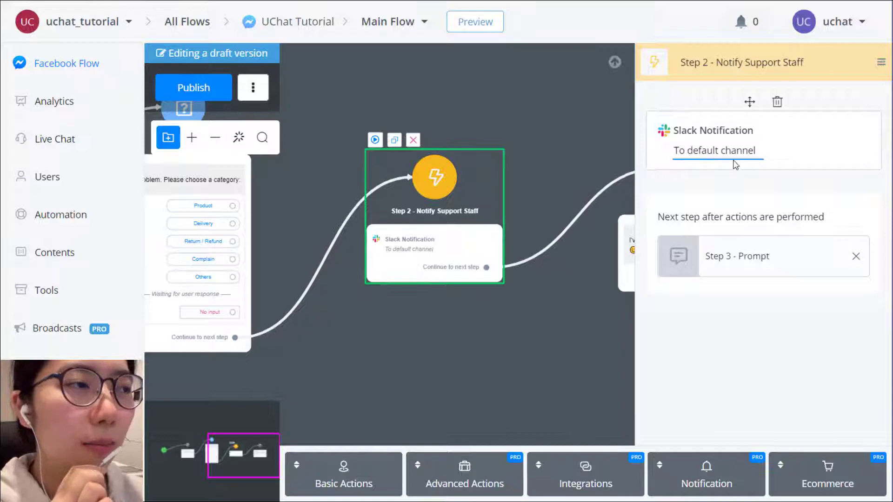
Send the Slack notification through the UChat Support webhook to the default channel.
left_click(711, 158)
left_click(425, 93)
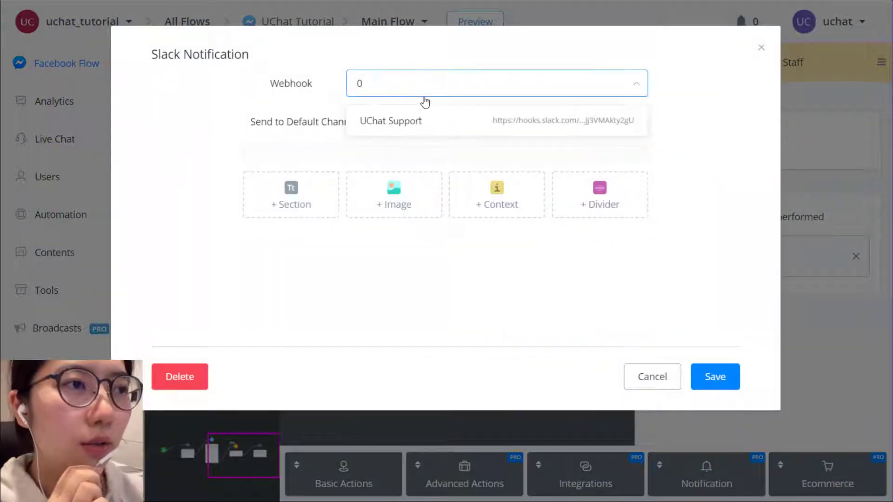
left_click(450, 122)
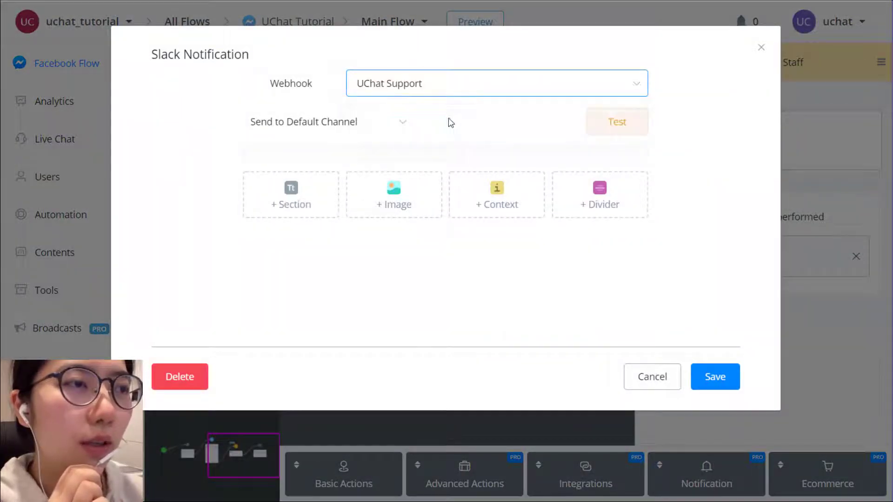
left_click(376, 129)
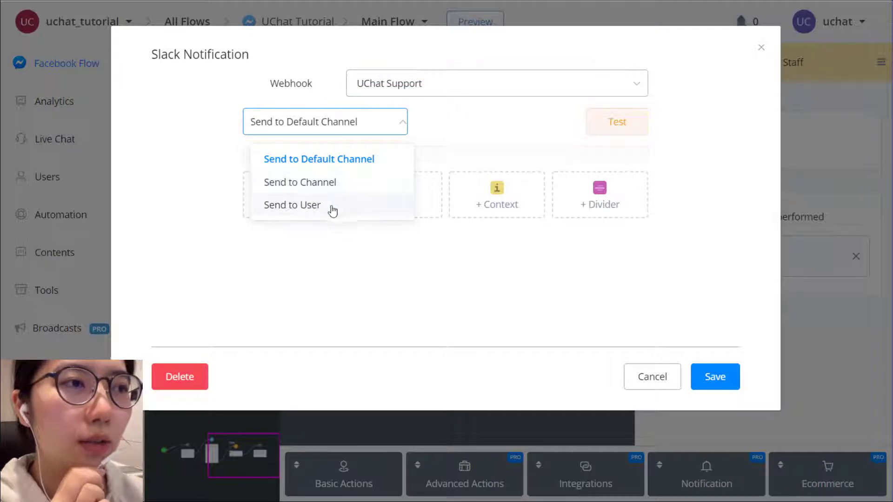
left_click(462, 131)
Add a text section reading '{First Name} {Last Name} needs to talk to human'.
left_click(316, 203)
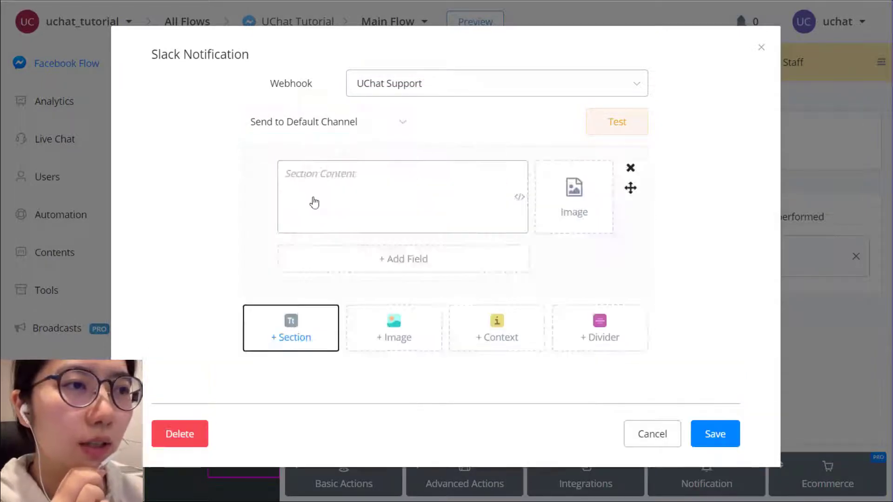
left_click(362, 182)
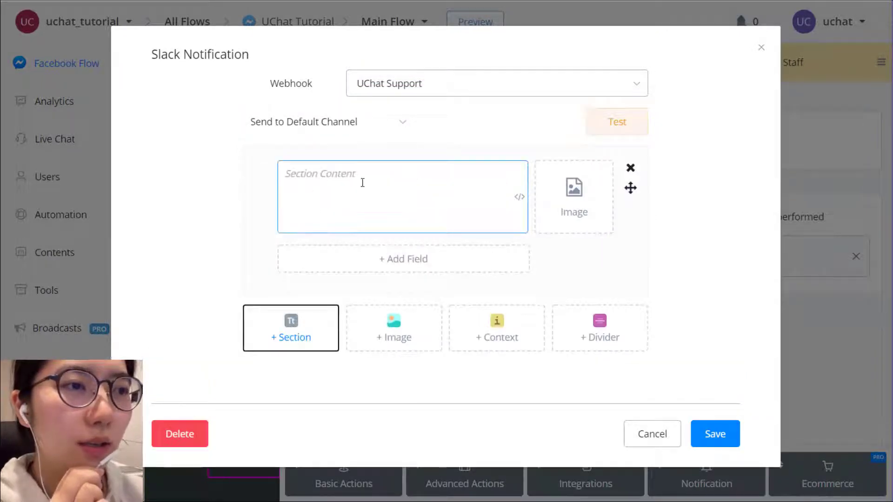
left_click(519, 199)
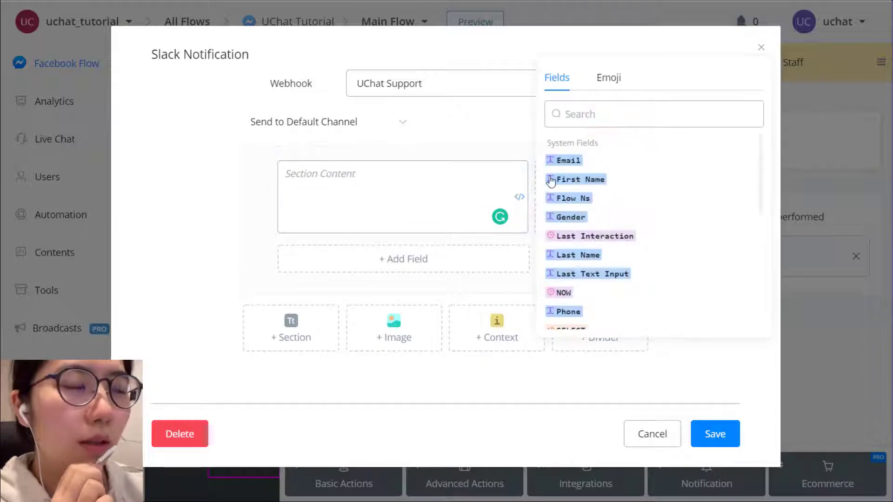
left_click(577, 181)
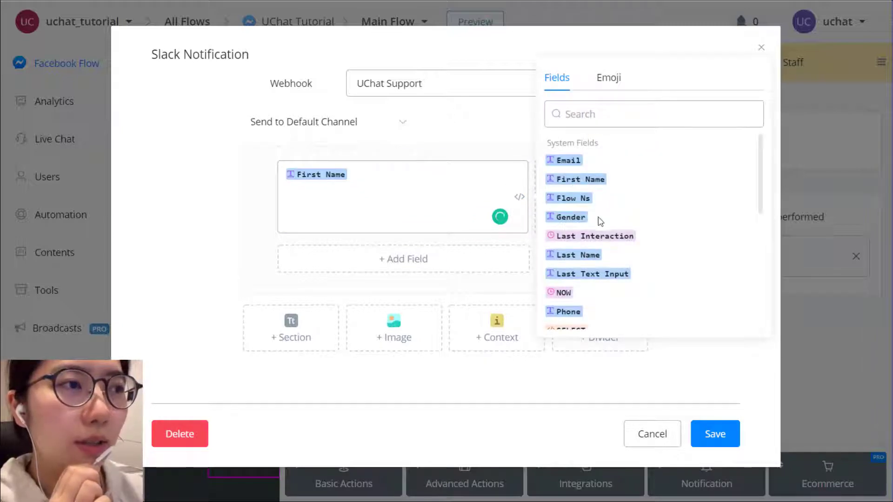
left_click(587, 255)
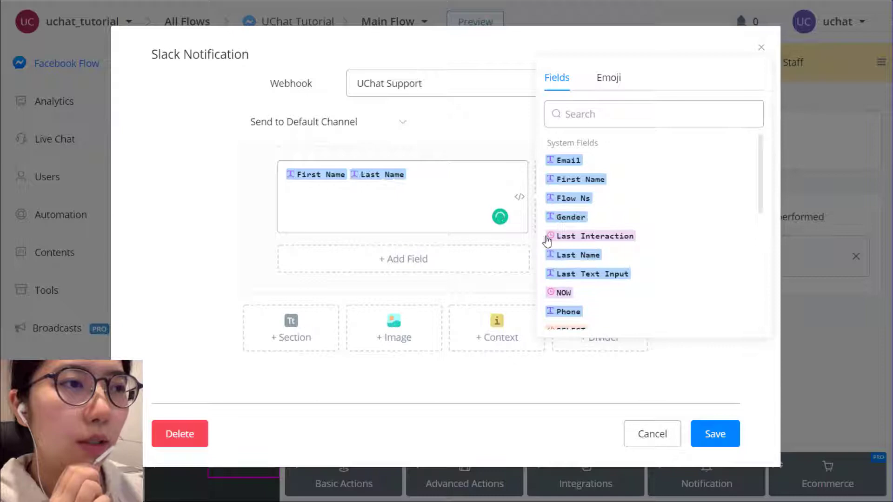
left_click(443, 182)
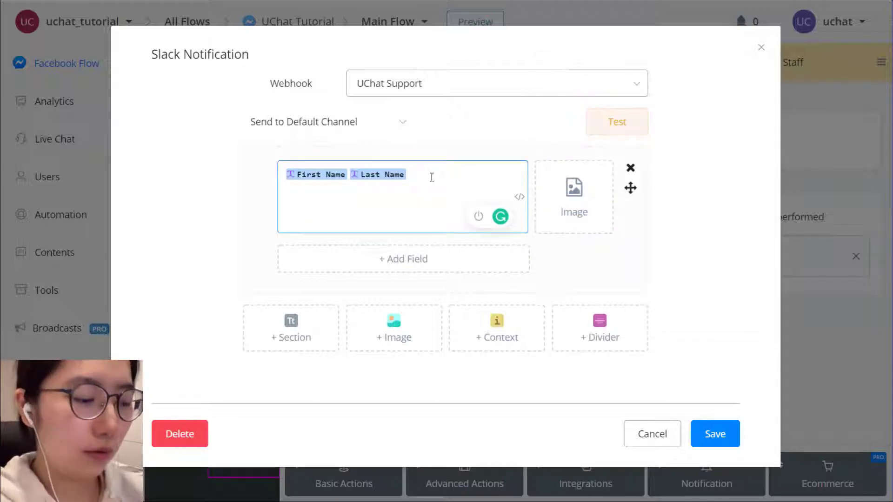
type("needs")
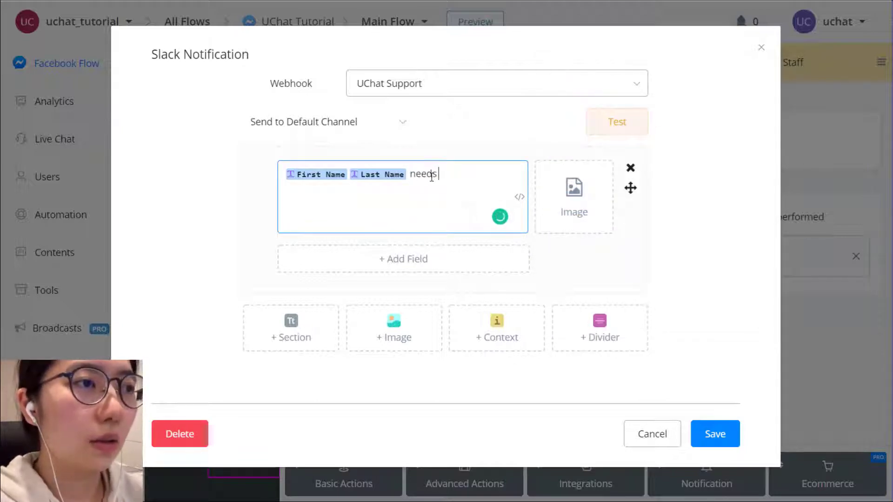
type(" to talk to human.")
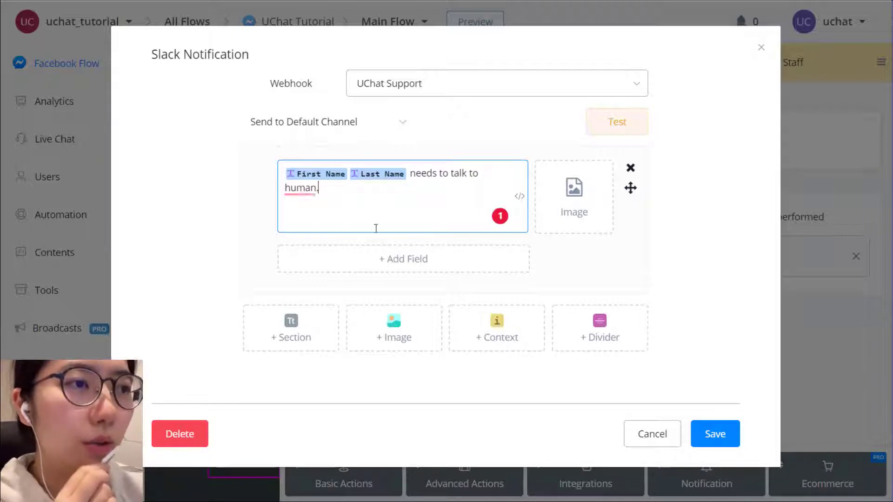
Add a User Id field to the Slack message.
left_click(378, 259)
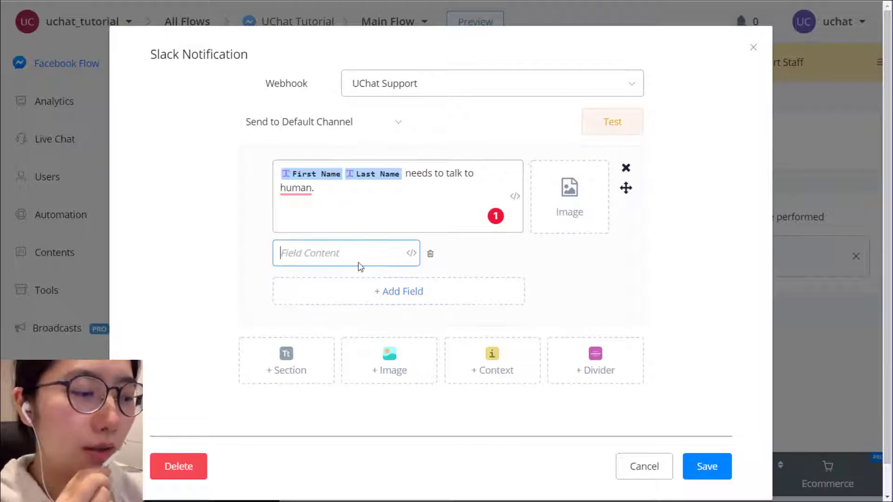
type("{{u")
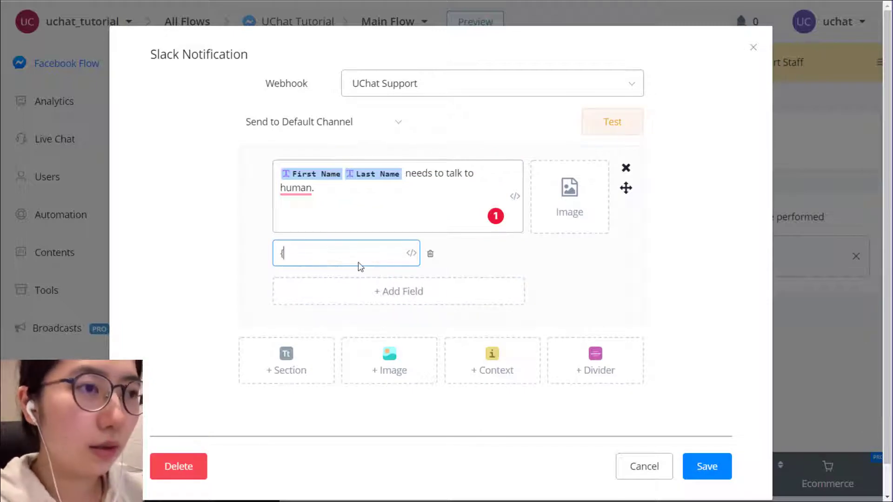
key("Return")
left_click(417, 289)
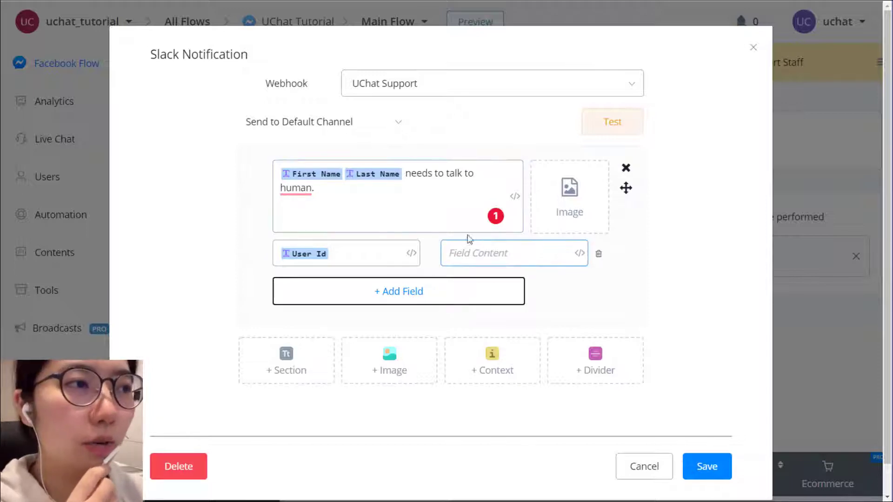
Attach the third high heels image from the Library to the notification.
left_click(568, 190)
left_click(457, 99)
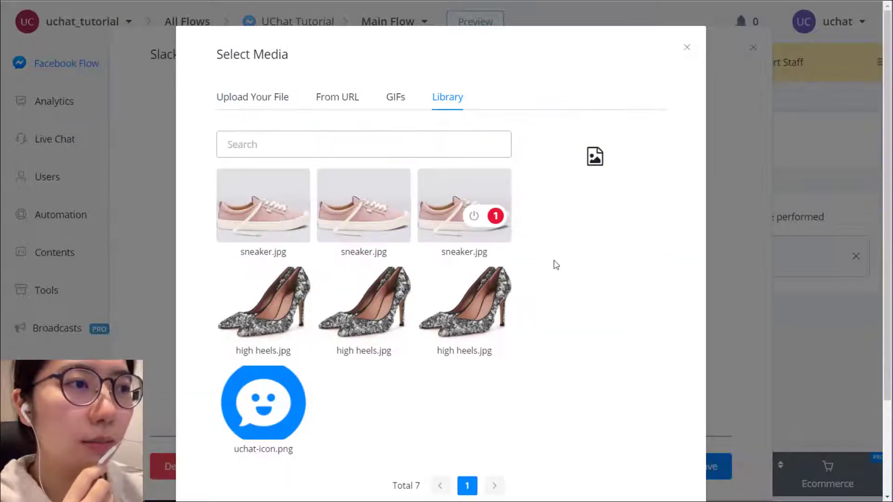
left_click(502, 303)
scroll(559, 326, "down", 3)
left_click(623, 430)
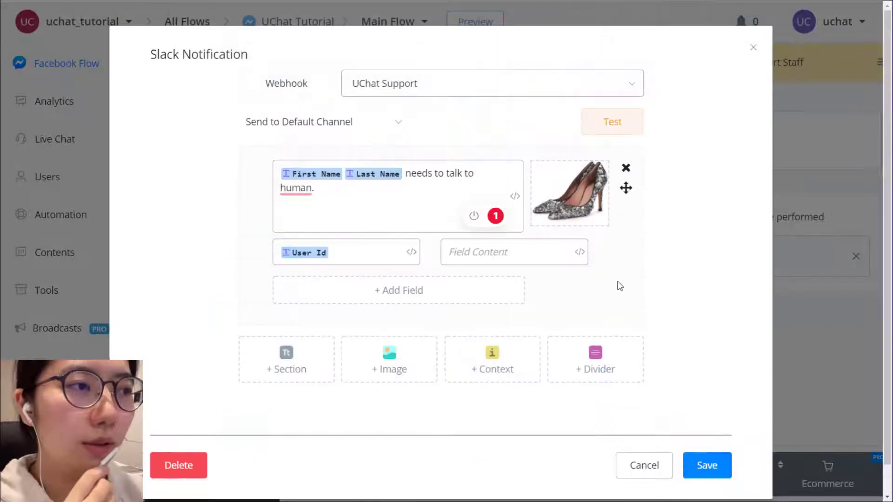
scroll(621, 285, "down", 1)
Save the Slack notification and look over Step 3 - Prompt before returning to Step 2.
left_click(702, 433)
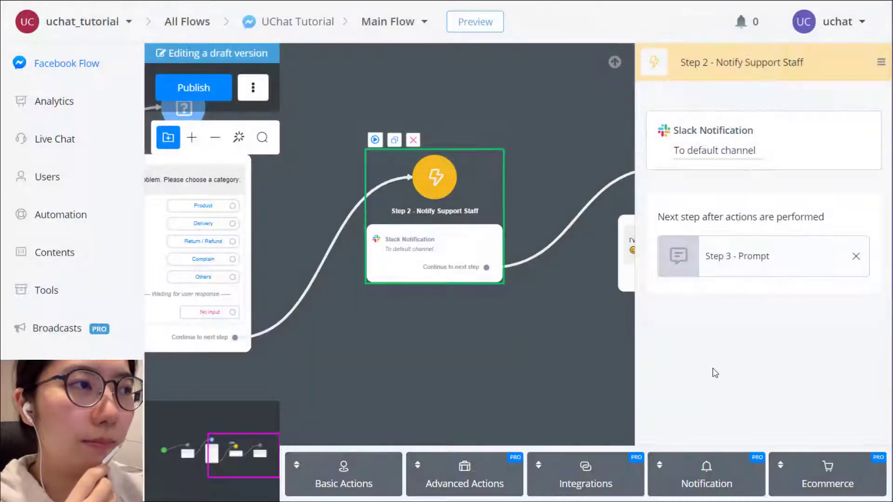
left_click_drag(542, 345, 332, 340)
left_click(484, 166)
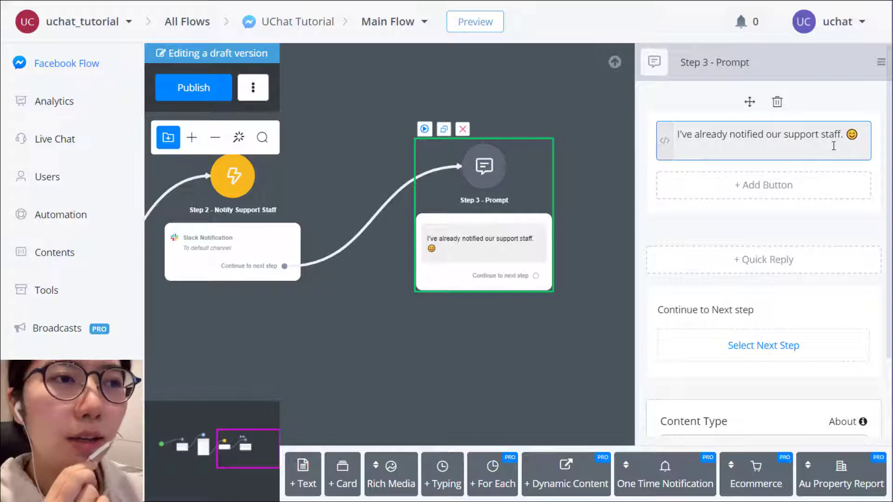
left_click(248, 243)
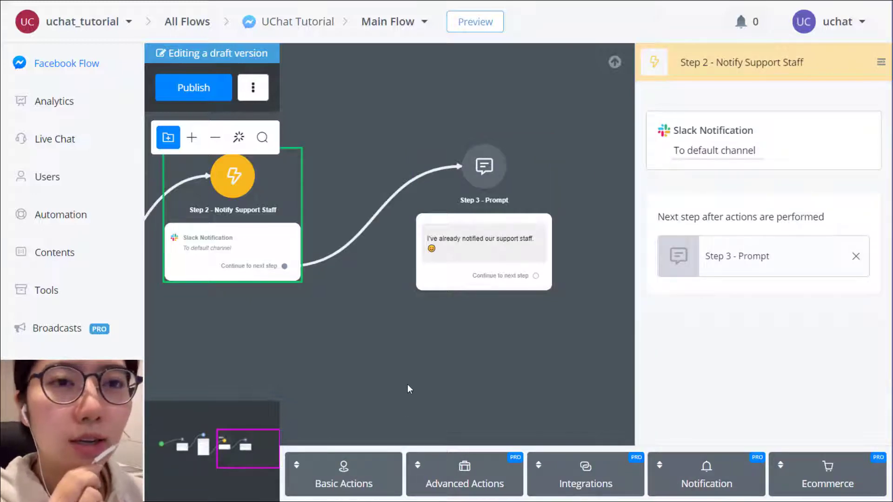
Add a Talk to Human/Pause Automation action to Step 2, placed above the Slack Notification.
left_click(386, 474)
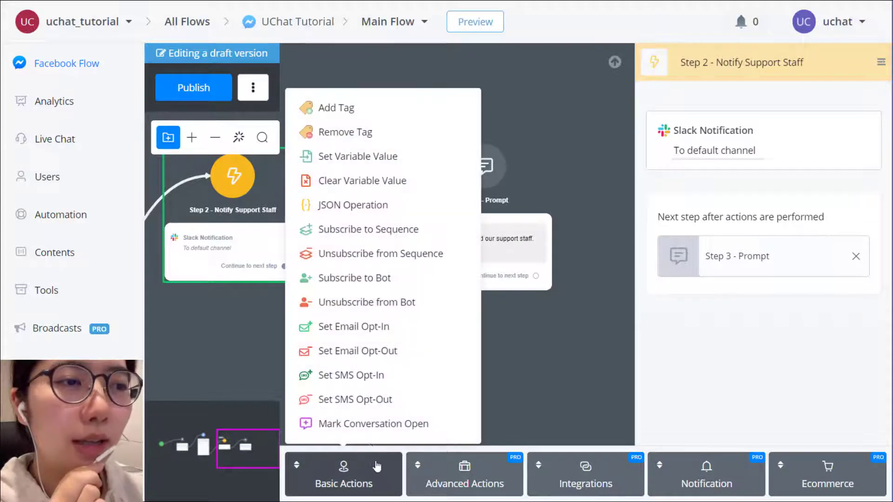
scroll(382, 419, "down", 1)
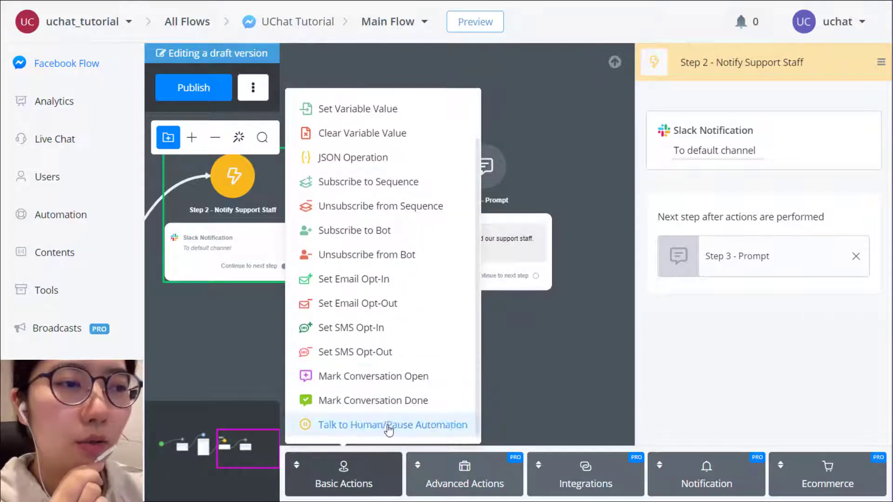
left_click(408, 426)
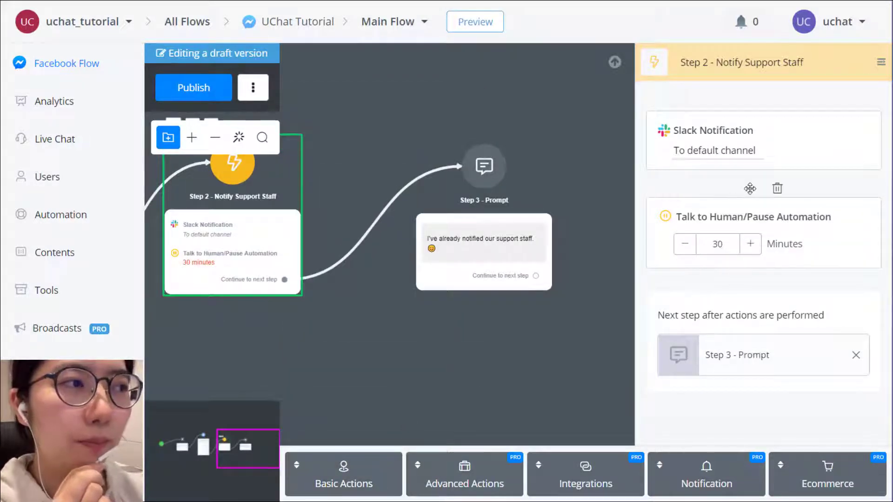
left_click_drag(750, 188, 750, 132)
Publish the updated flow and open it in Messenger for testing.
left_click(464, 278)
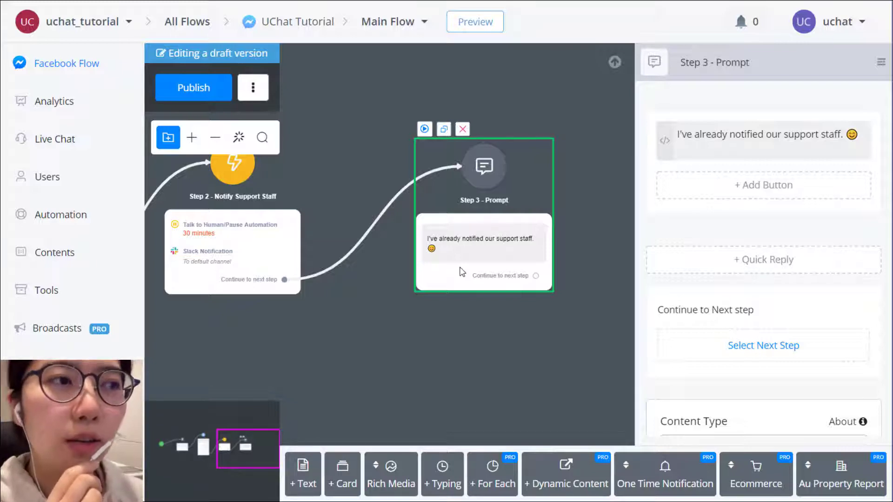
left_click(615, 62)
left_click(203, 95)
scroll(425, 285, "down", 2)
scroll(426, 285, "left", 10)
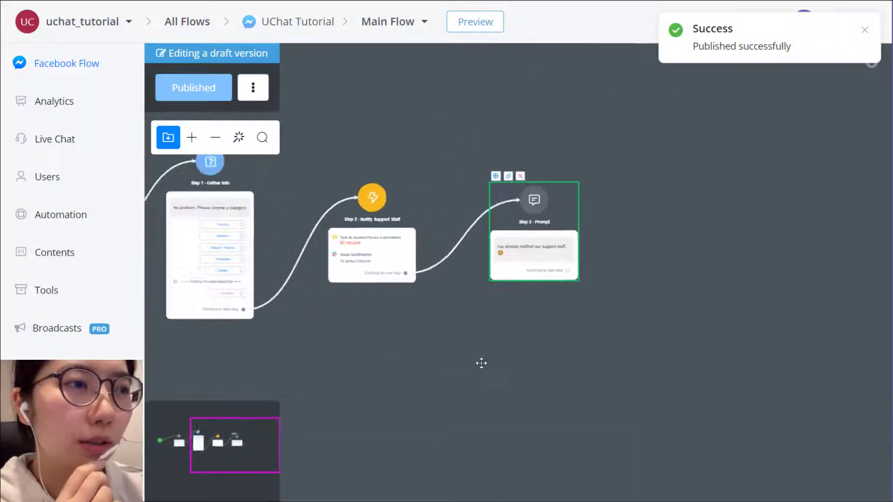
scroll(547, 360, "down", 2)
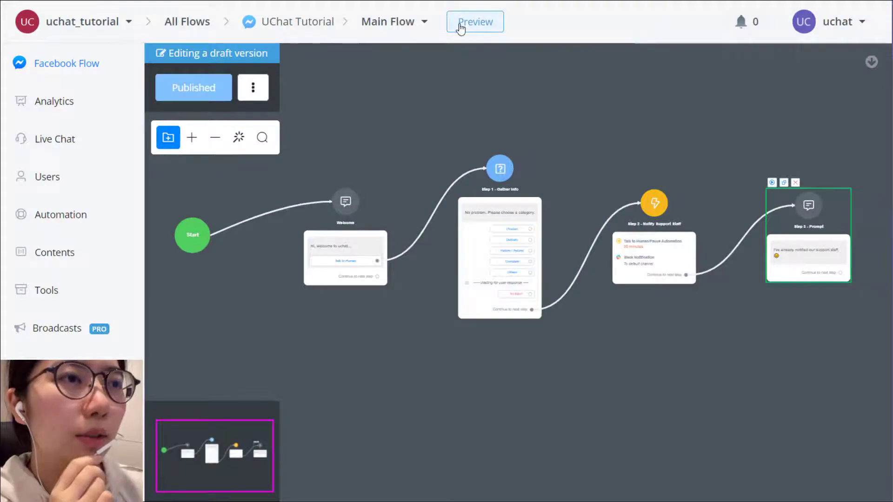
left_click(499, 216)
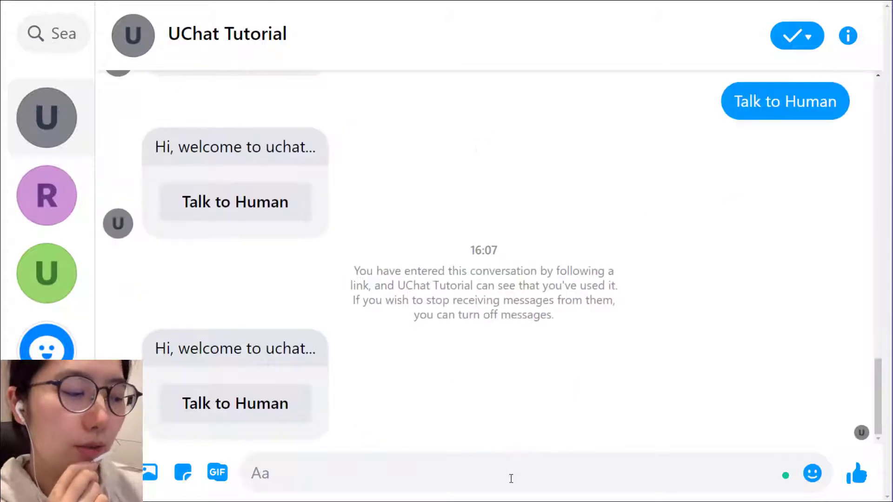
Send 'hi', choose Talk to Human and then Product, and open the resulting Slack alert.
type("hi")
key("Return")
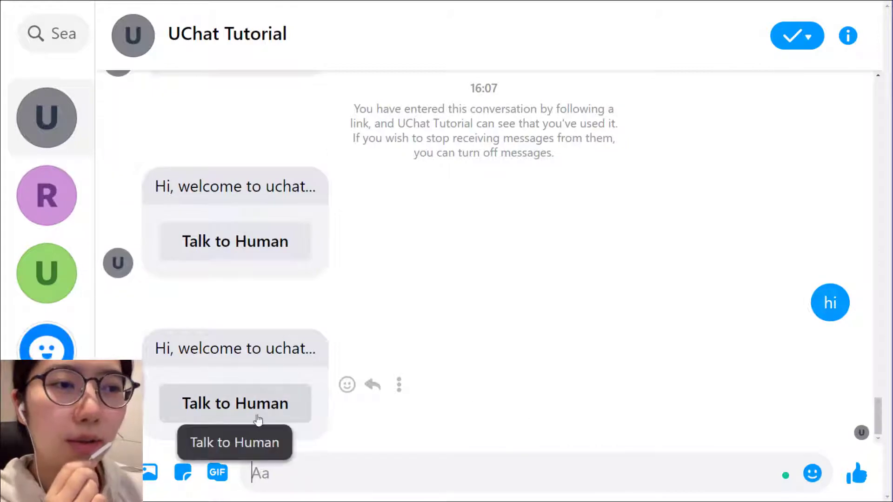
left_click(239, 405)
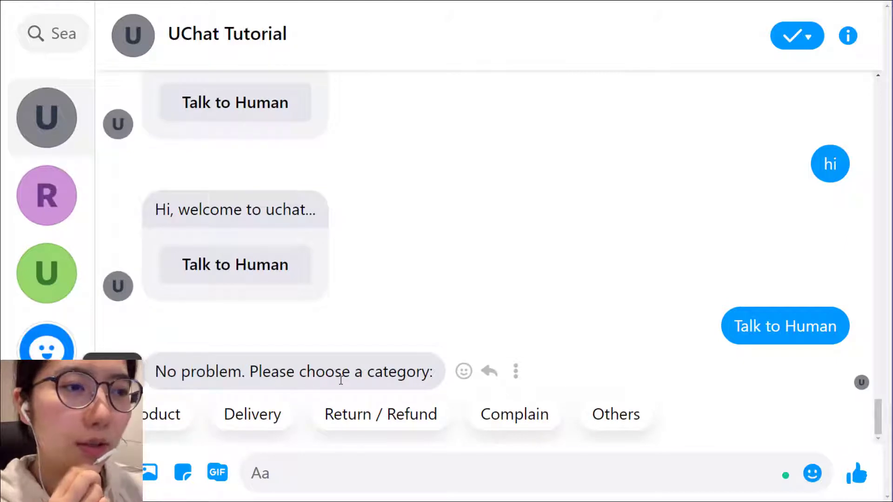
left_click(166, 414)
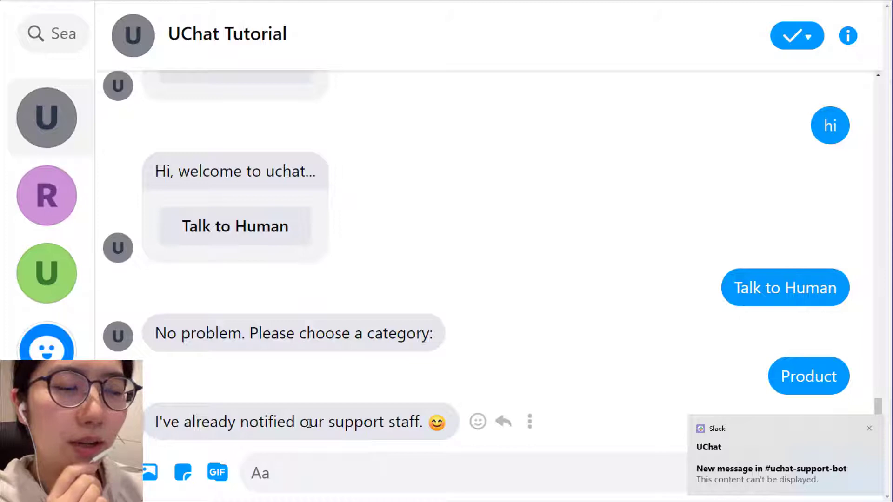
left_click(785, 459)
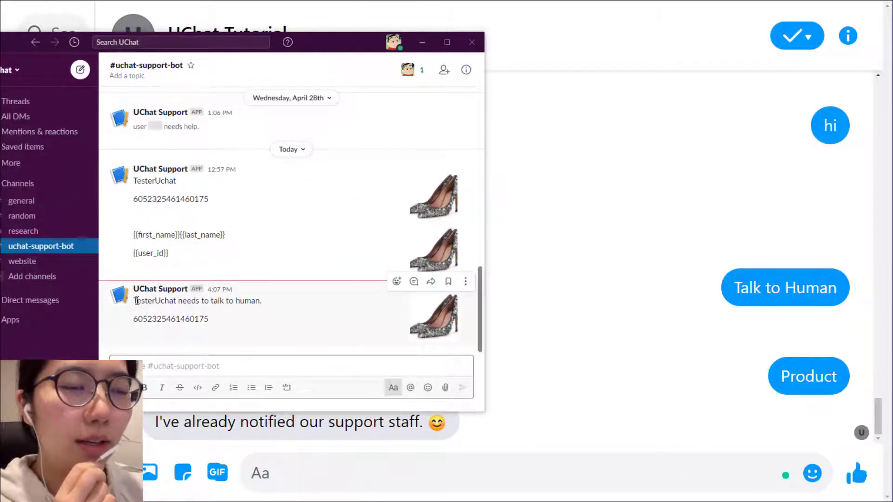
Check the user's name and user ID in the Slack alert, then minimize Slack.
left_click_drag(136, 301, 154, 306)
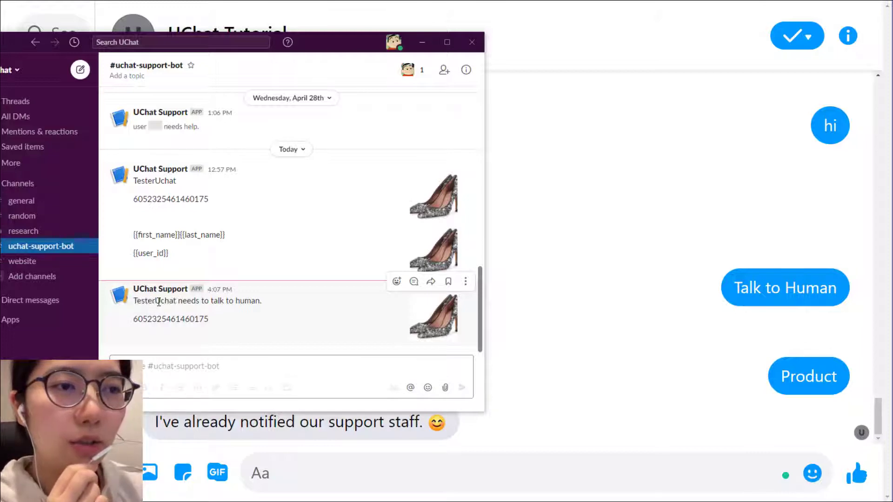
double_click(159, 303)
left_click(191, 302)
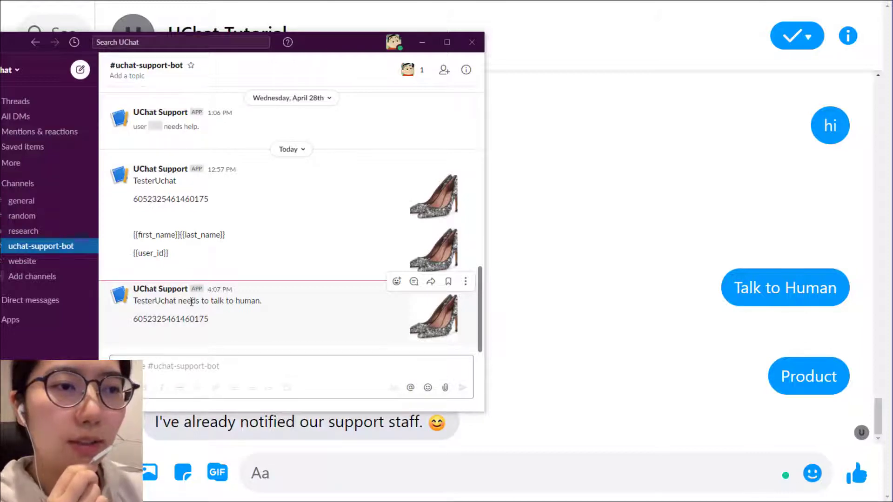
double_click(163, 321)
left_click(271, 333)
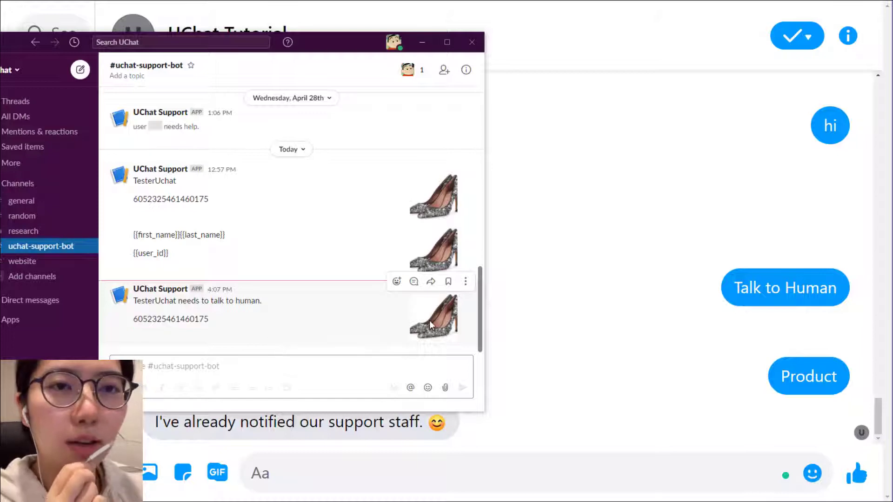
left_click(423, 44)
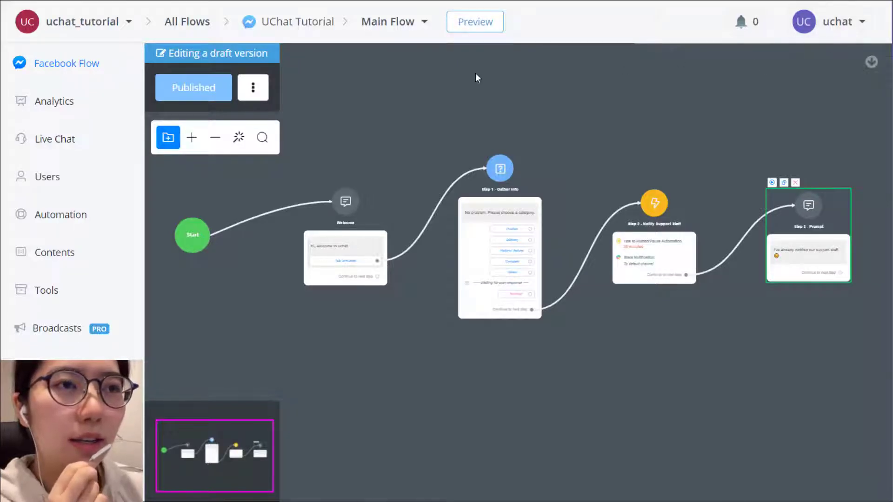
Open the test user's Live Chat conversation and look over the Inbox/Done filters and layout.
left_click(70, 139)
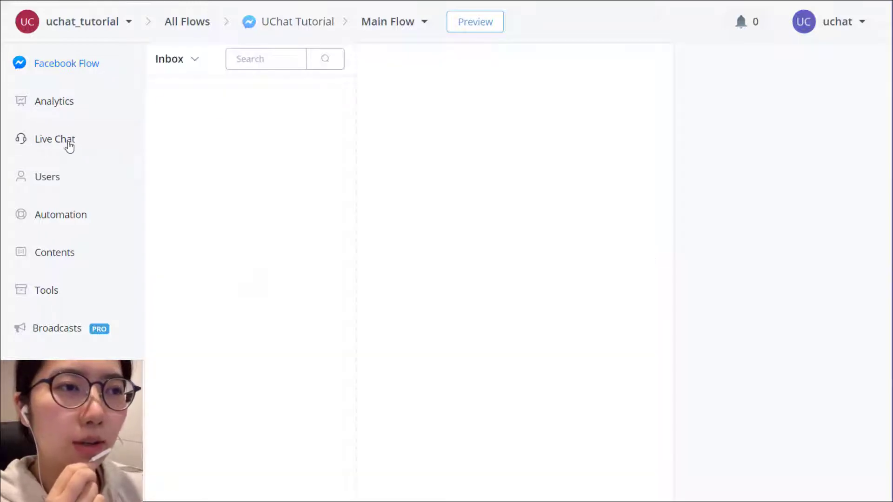
left_click(193, 93)
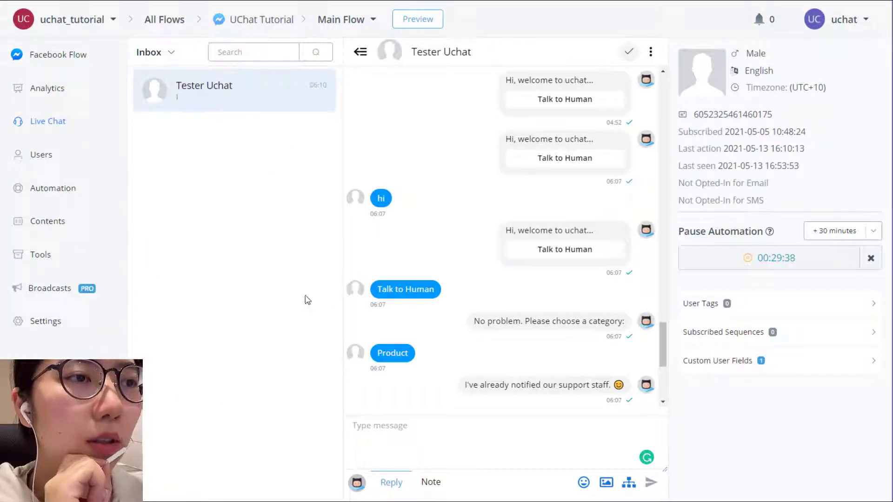
left_click(171, 53)
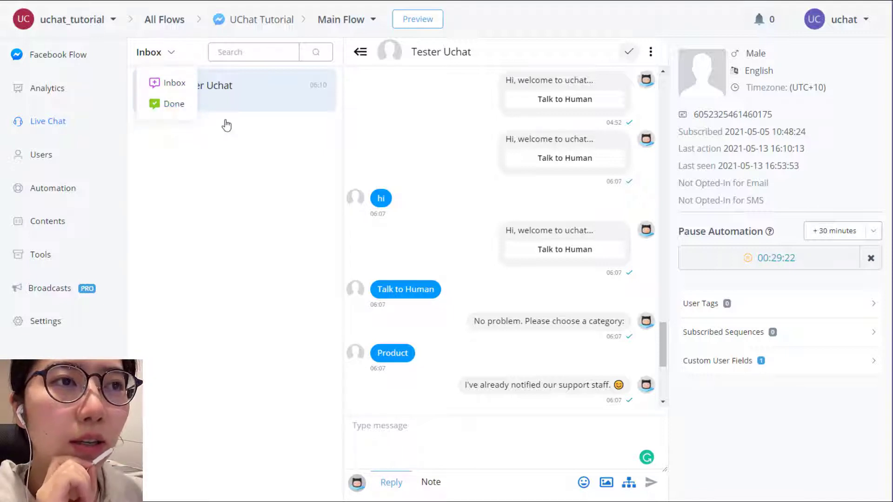
left_click(226, 55)
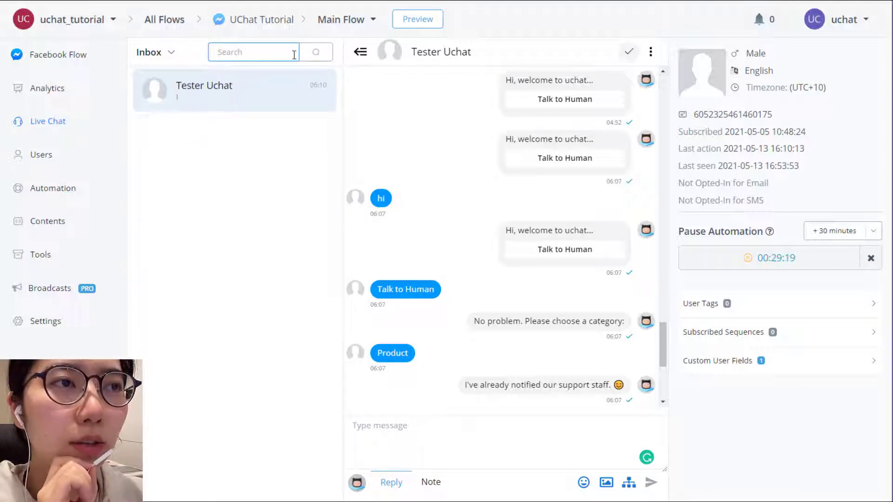
left_click(359, 53)
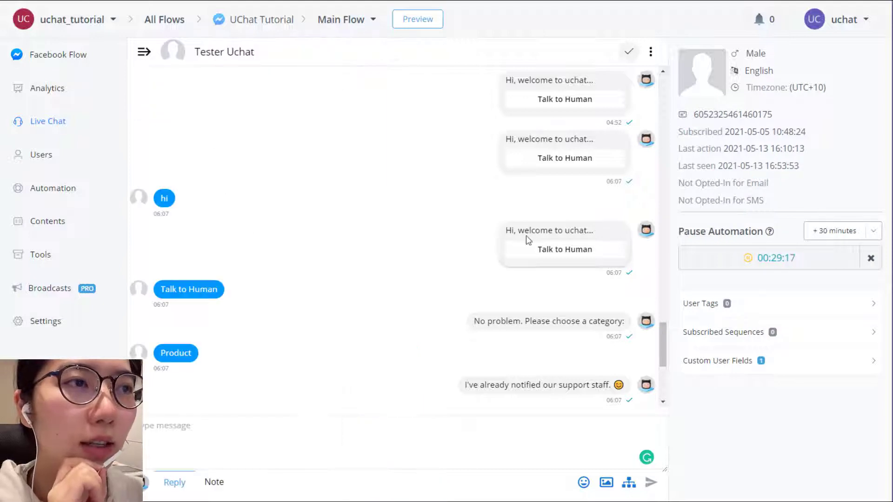
left_click(144, 51)
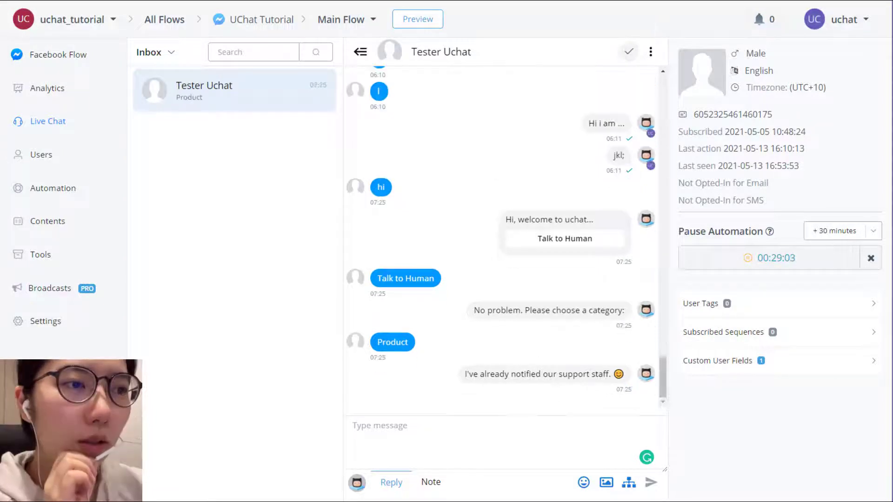
Send the reply 'hi,....' to the test user.
left_click(373, 435)
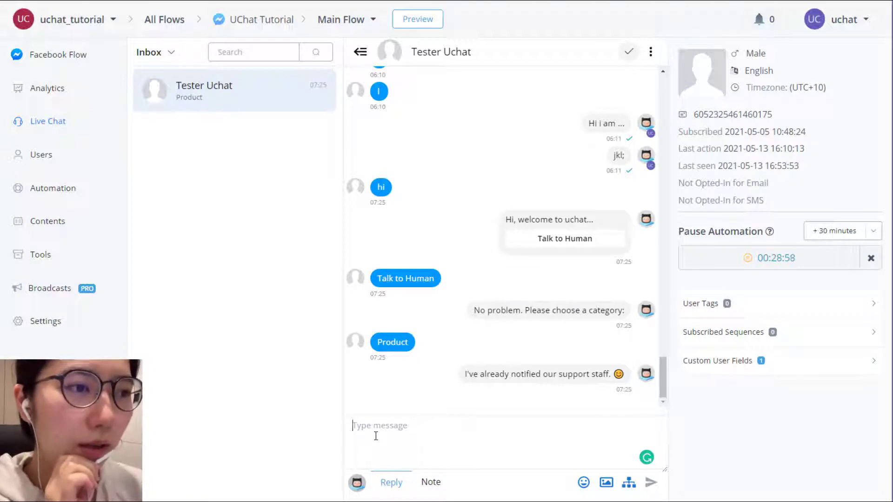
type("hi,.....")
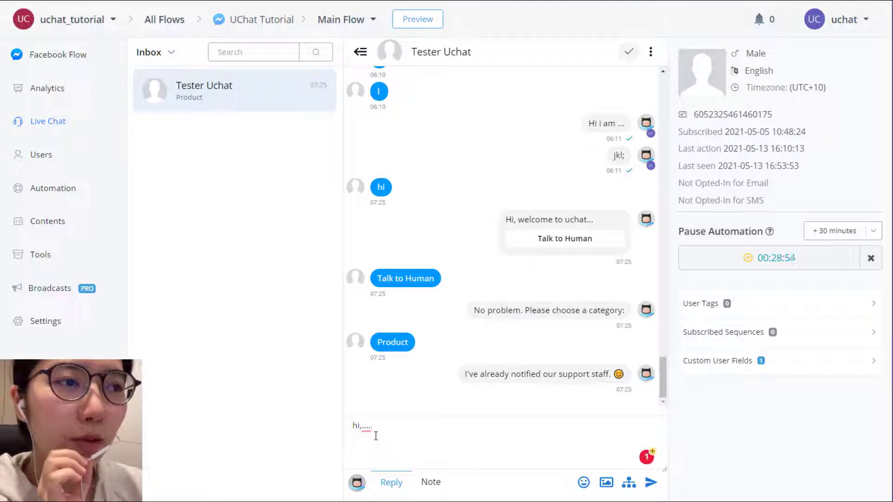
key("Return")
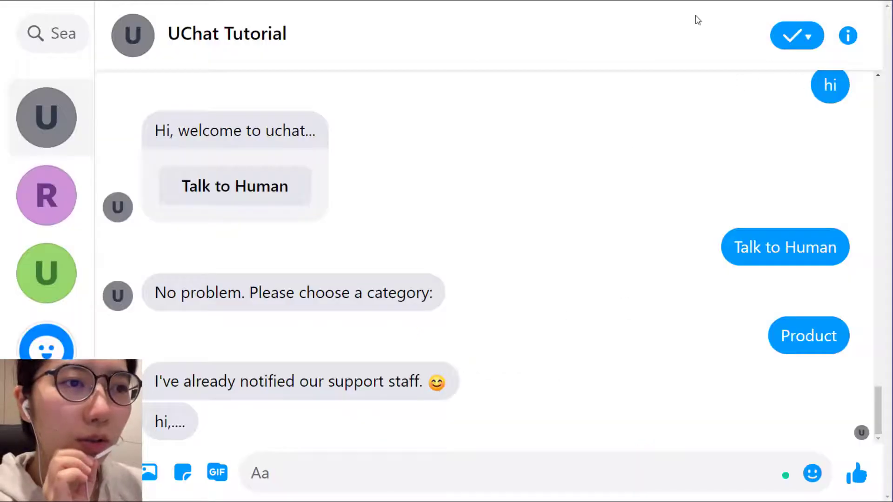
double_click(168, 422)
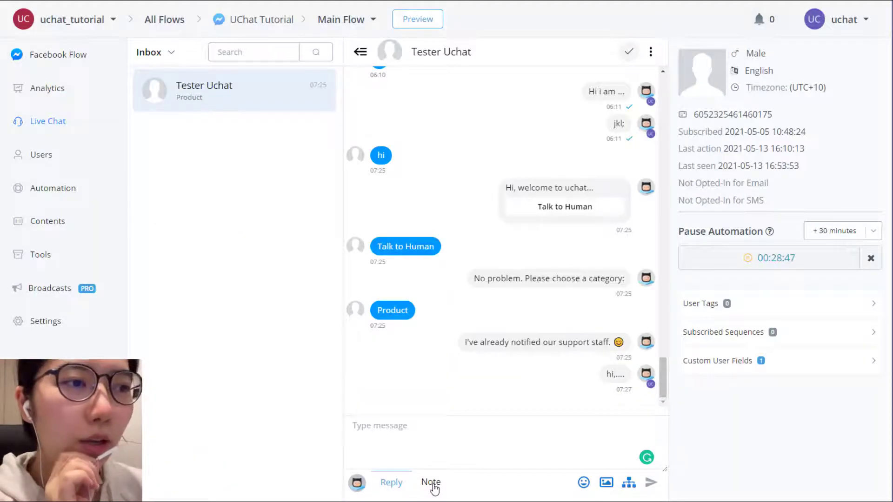
Post the internal note 'note1 ...' to the conversation.
left_click(432, 484)
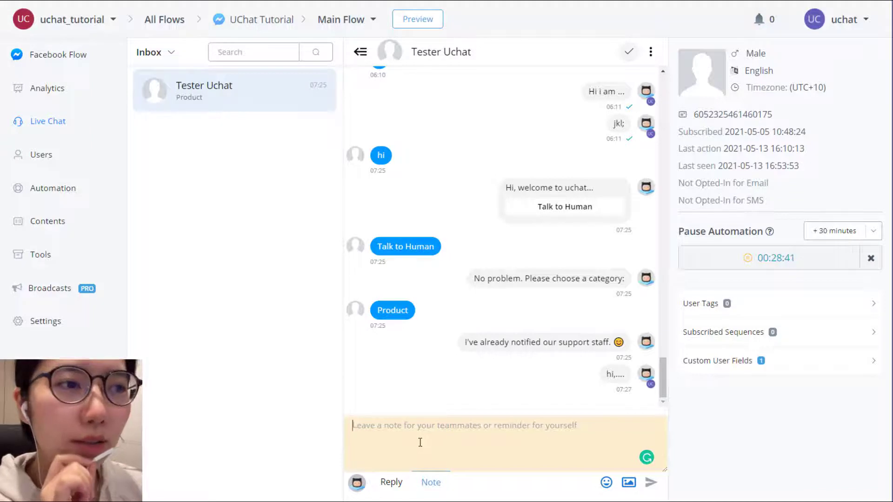
type("no")
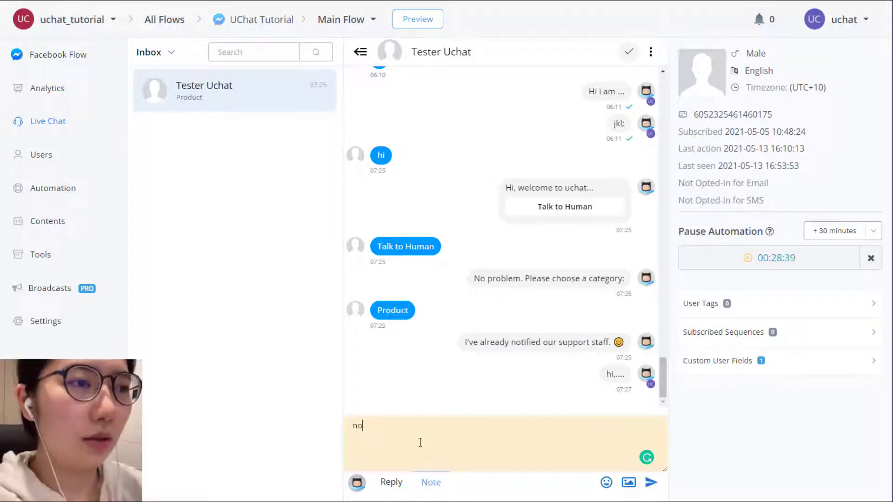
type("te1 ...")
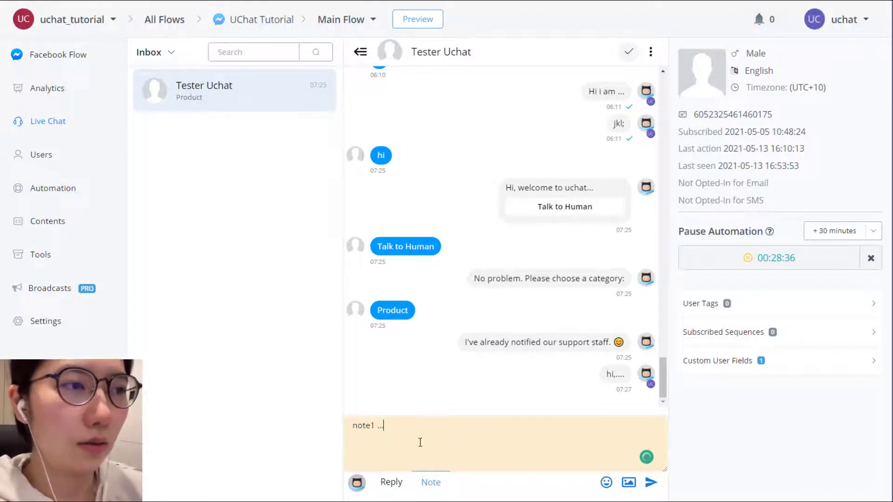
key("Return")
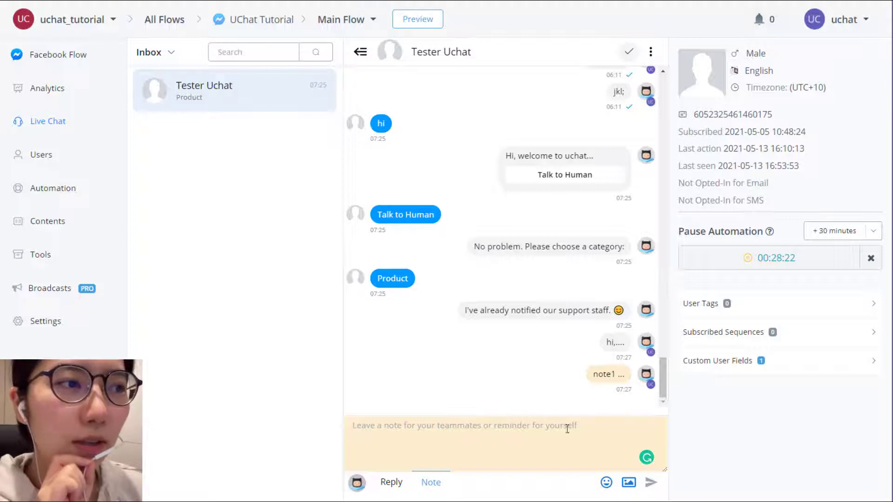
left_click_drag(591, 375, 613, 379)
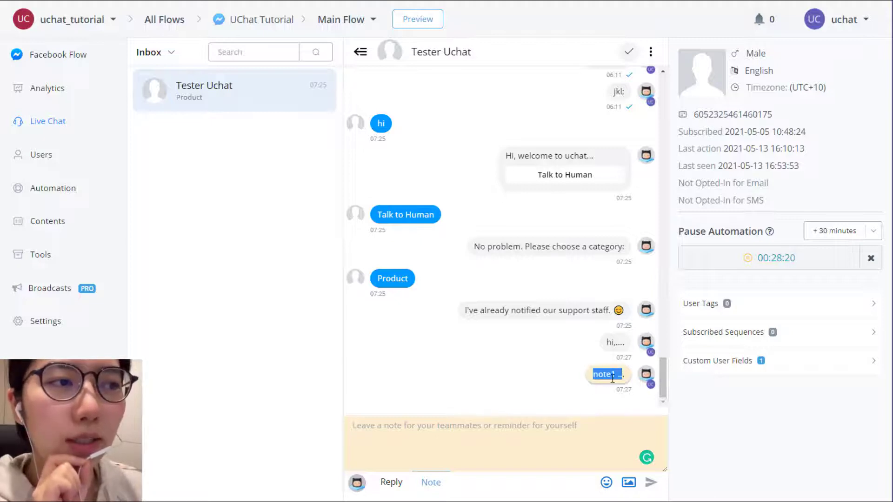
left_click(613, 378)
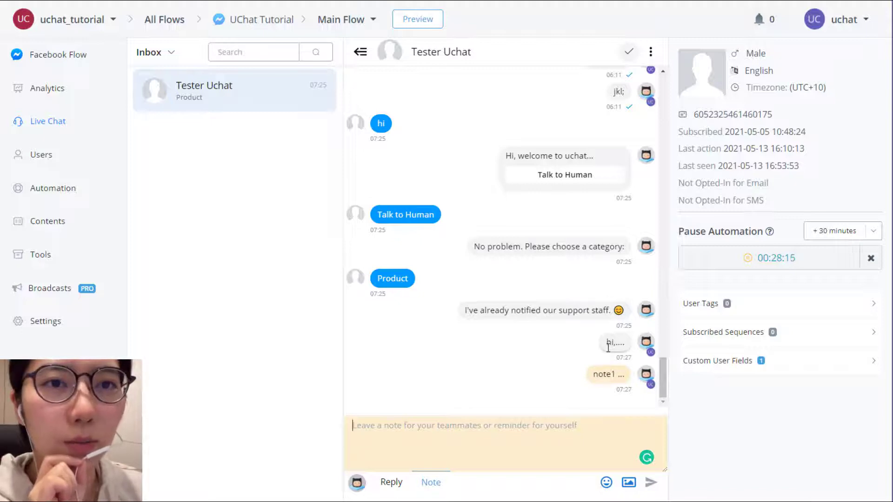
mouse_move(593, 374)
left_mouse_down()
mouse_move(617, 376)
mouse_move(607, 384)
left_mouse_up()
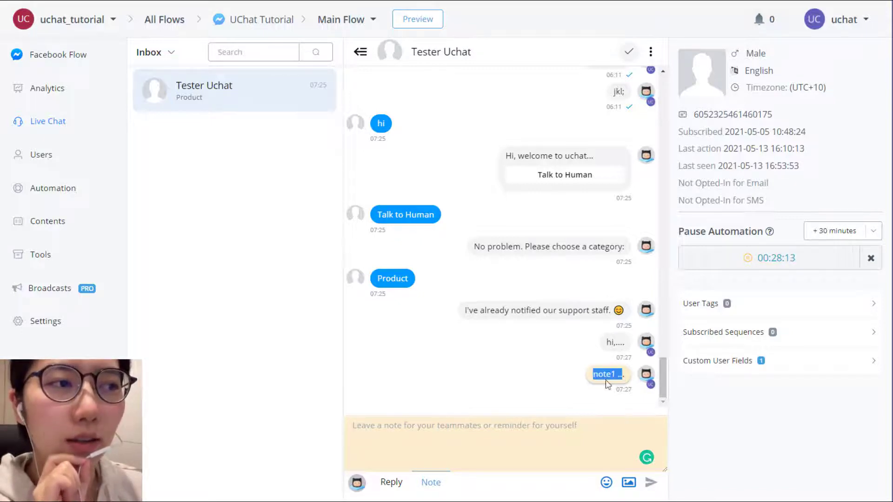
left_click(607, 384)
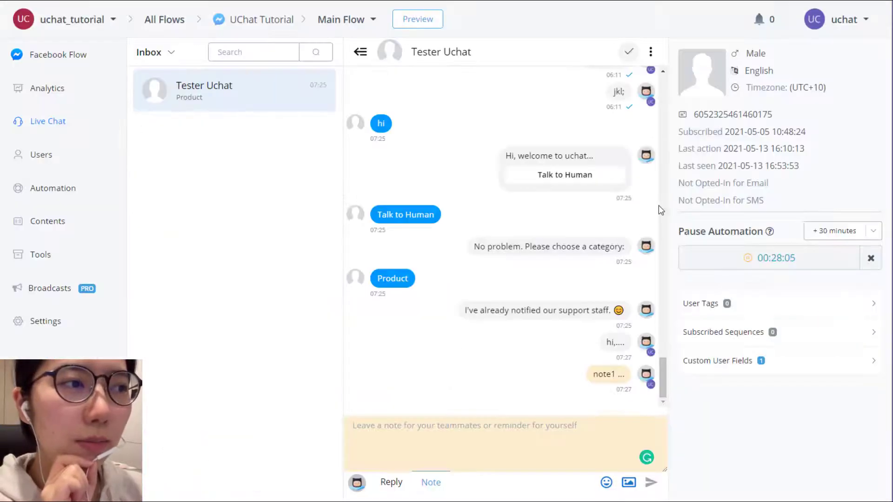
Return the composer to Reply mode and point out the subscriber ID and Subscribed status.
left_click(394, 484)
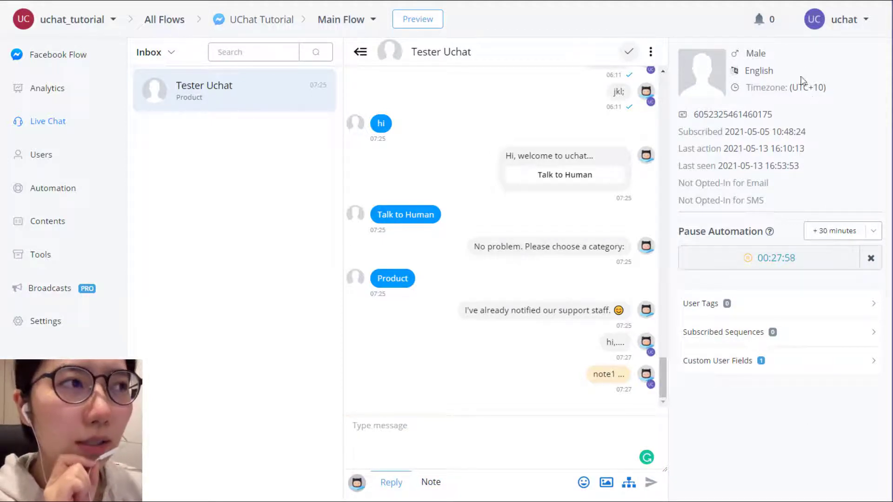
double_click(719, 114)
left_click(737, 131)
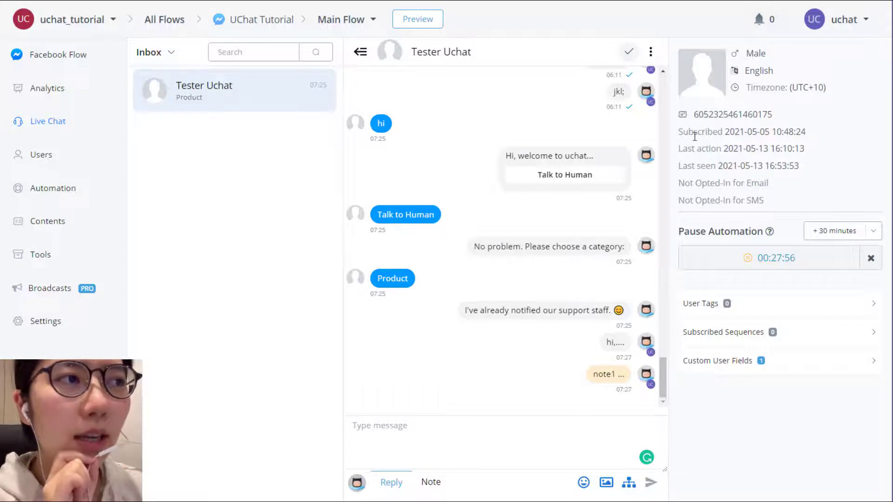
double_click(695, 134)
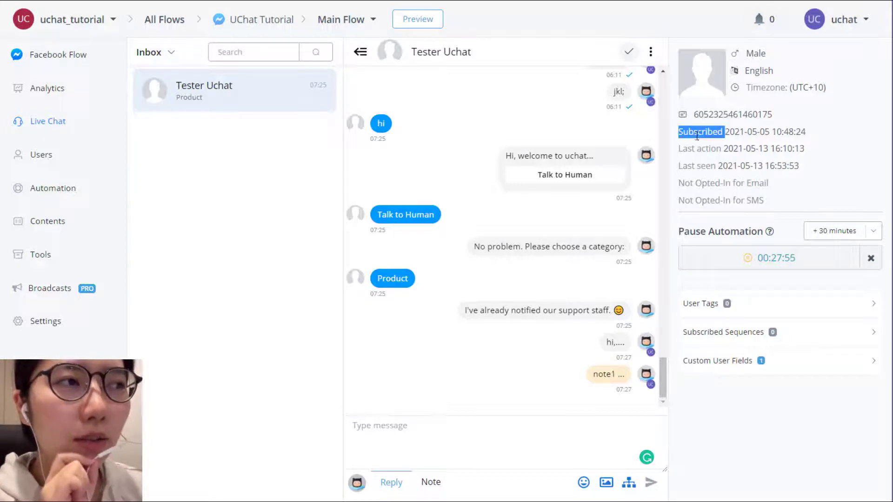
left_click(740, 133)
Point out the Last action, Last seen and Pause Automation profile fields.
left_click_drag(680, 149, 805, 148)
left_click(794, 159)
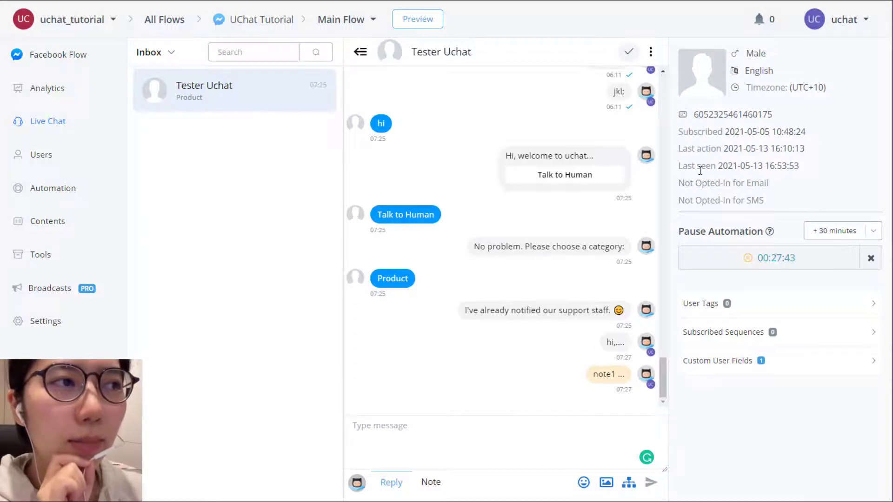
left_click_drag(680, 166, 716, 163)
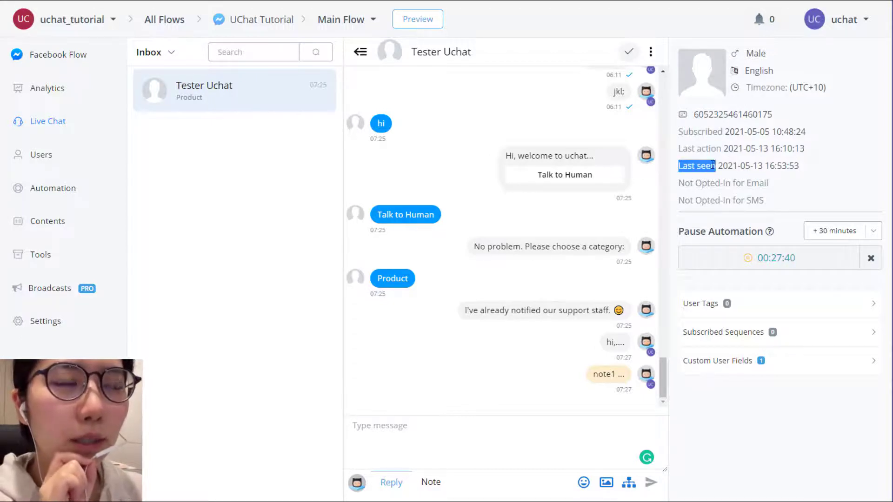
left_click(713, 165)
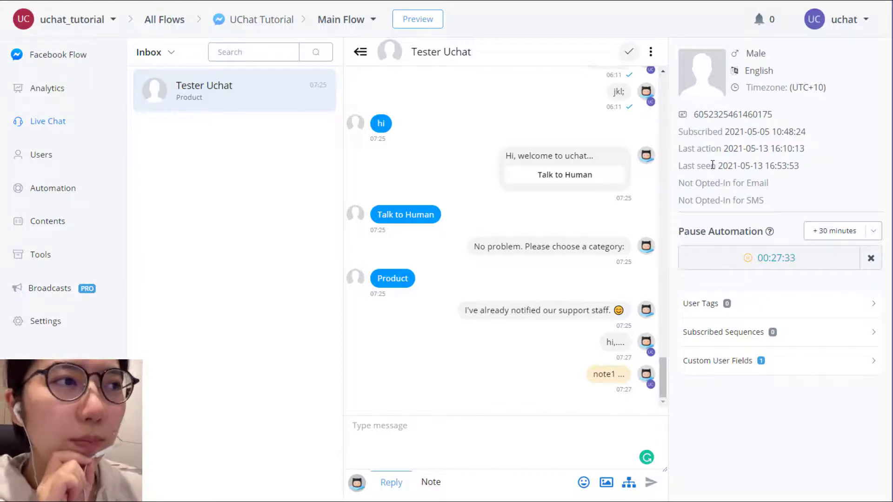
left_click_drag(680, 231, 762, 232)
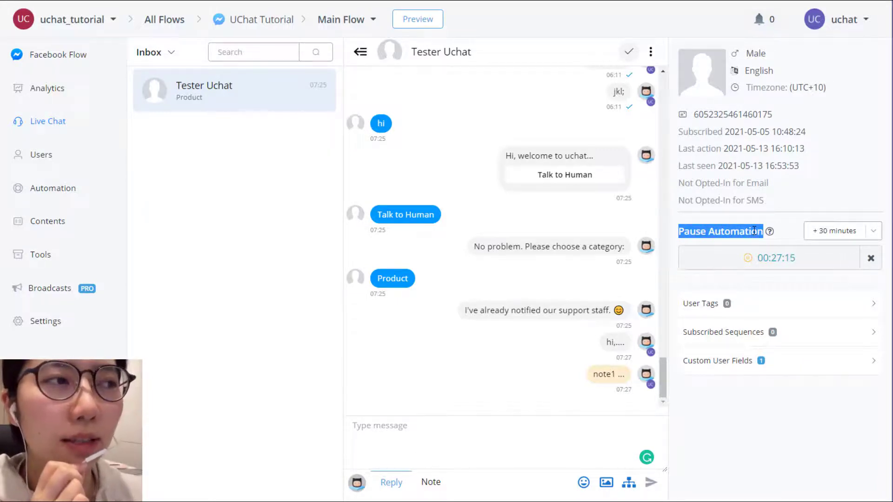
left_click(756, 233)
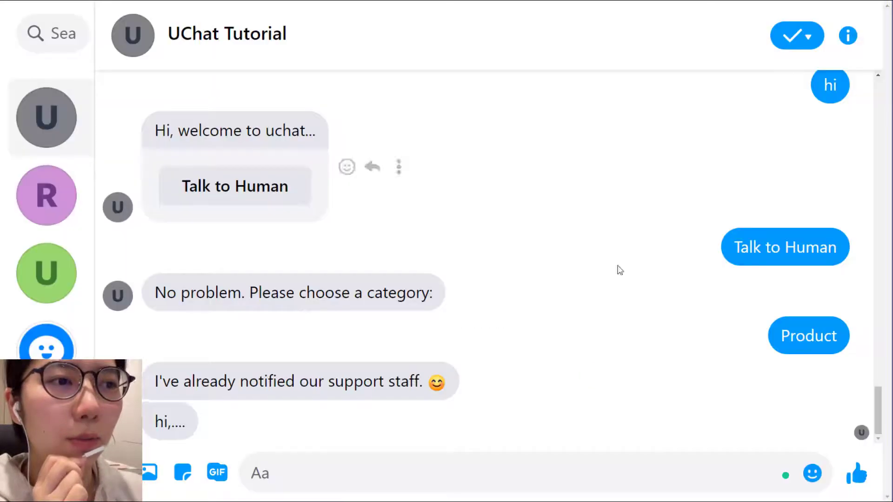
Send five 'l' messages from Messenger, then switch back to UChat.
left_click(458, 475)
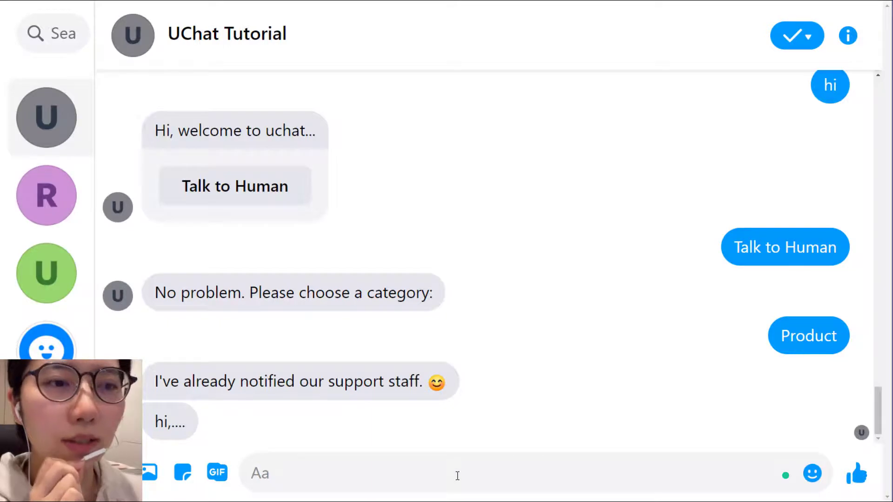
type("l")
key("Return")
type("l")
key("Return")
type("l")
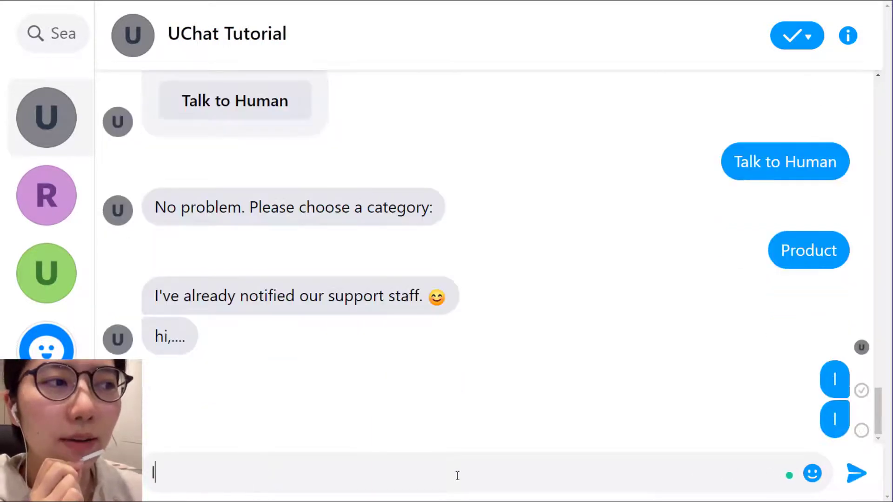
key("Return")
type("l")
key("Return")
type("l")
key("Return")
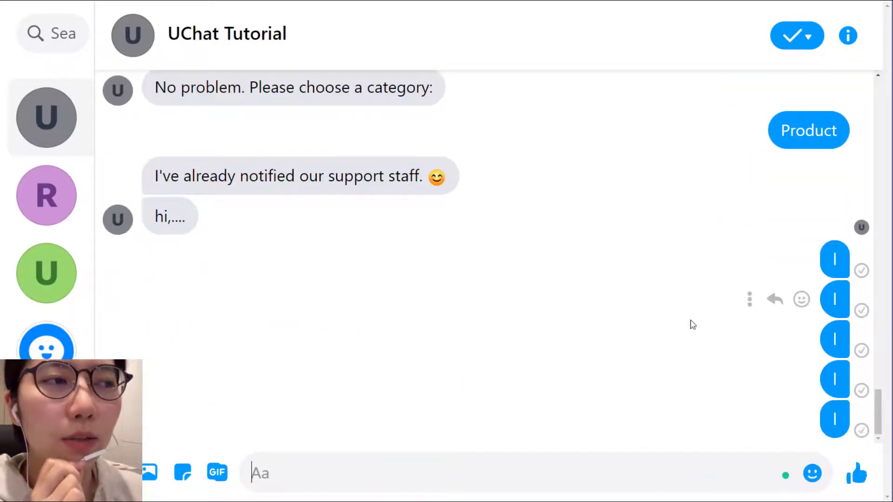
key("alt+Tab")
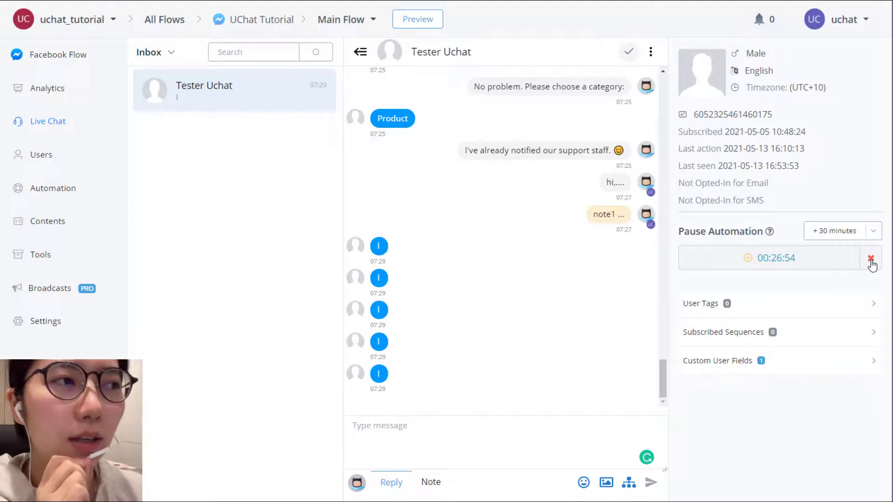
Cancel the pause, reply 'hi', then extend the automation pause by +1 hour.
left_click(871, 260)
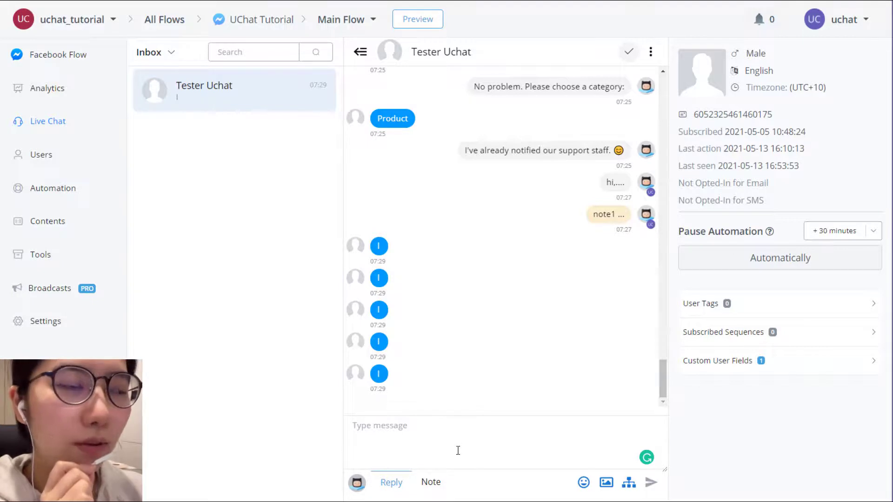
type("h")
key("BackSpace")
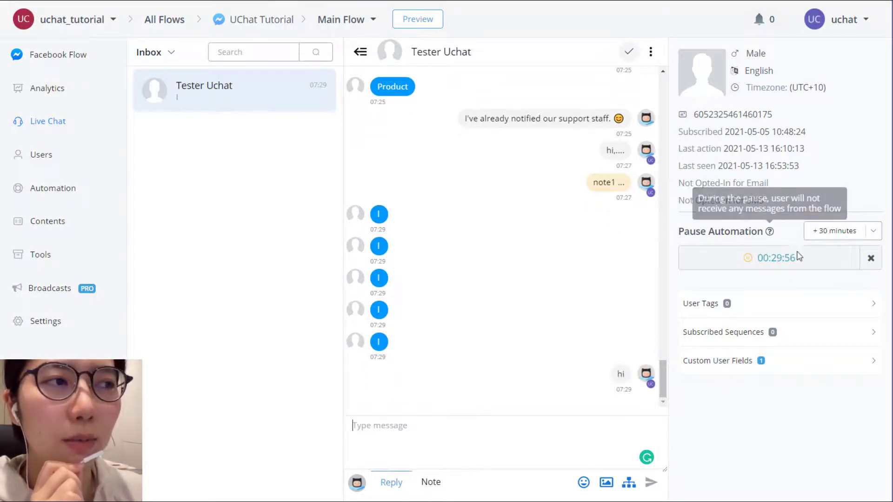
left_click(873, 233)
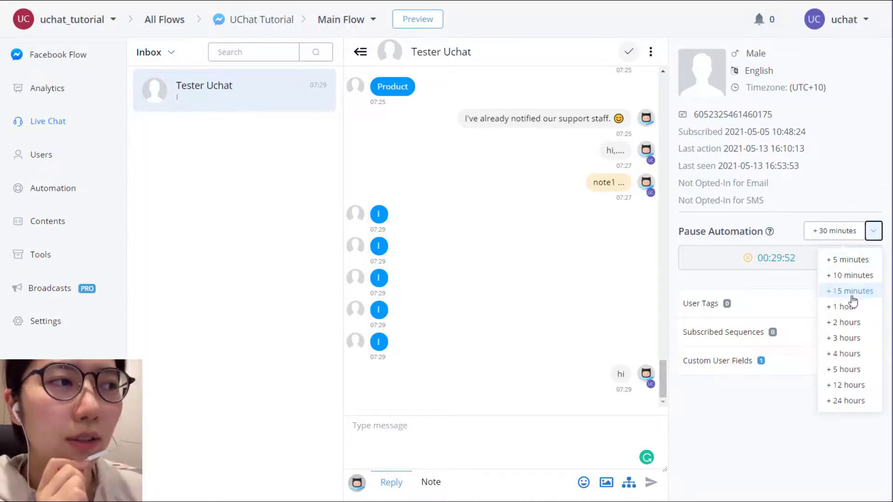
left_click(852, 309)
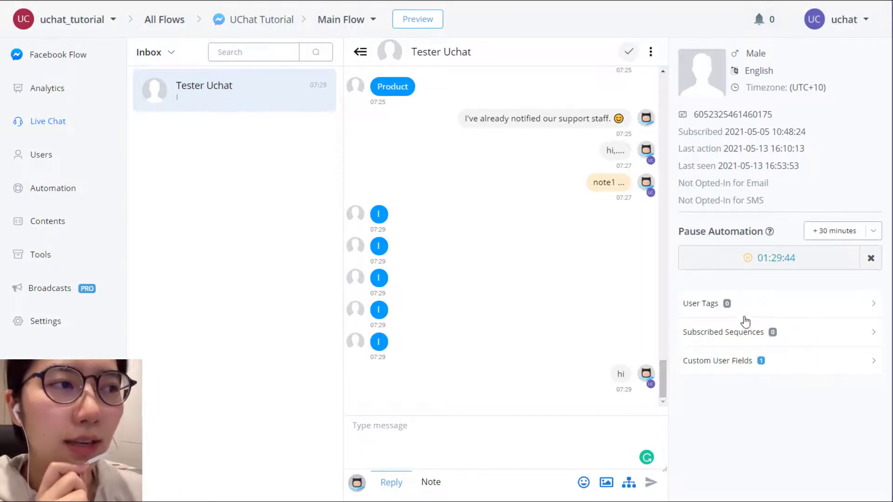
Add the Service A tag to the subscriber, then remove it, leaving no user tags.
left_click(795, 317)
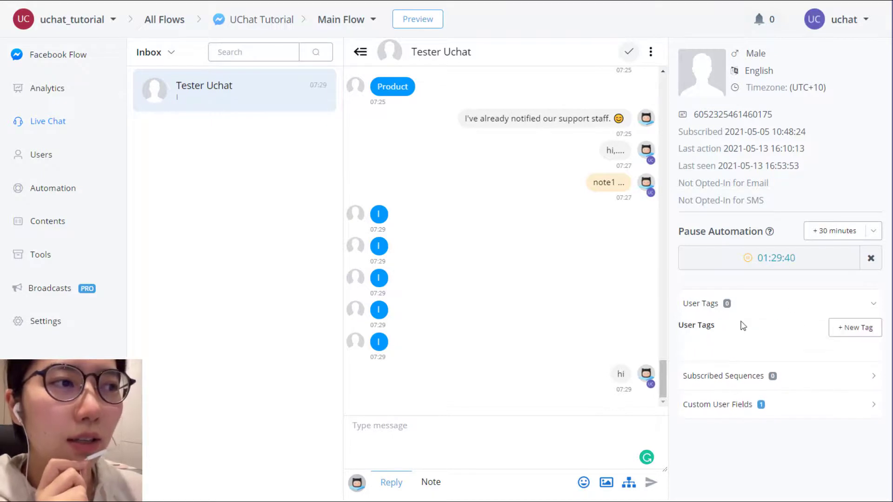
left_click(854, 335)
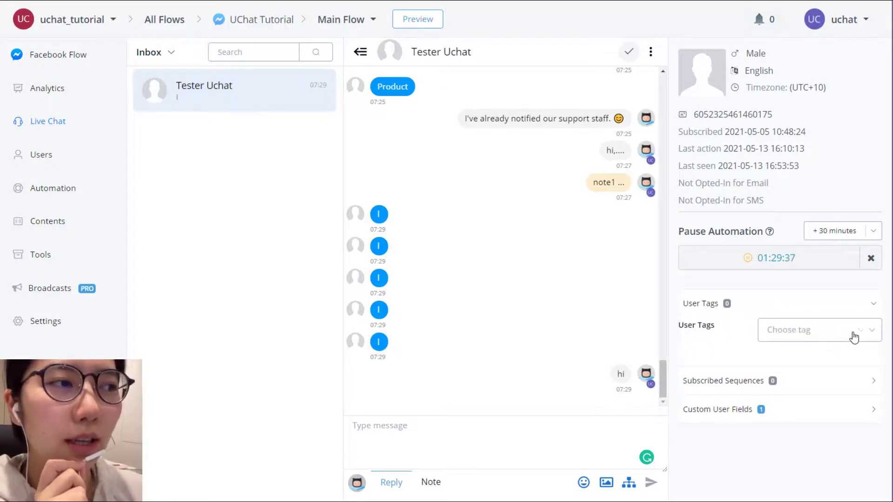
left_click(831, 339)
left_click(815, 362)
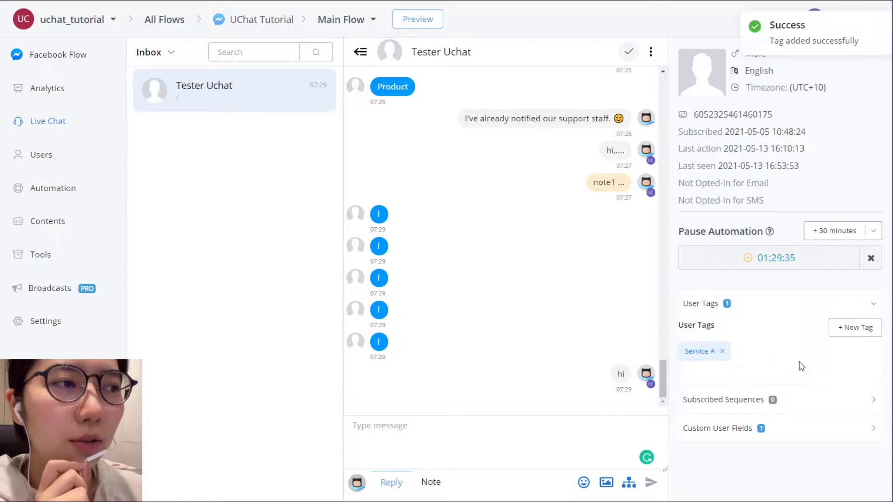
left_click(722, 351)
key("Return")
left_click(807, 305)
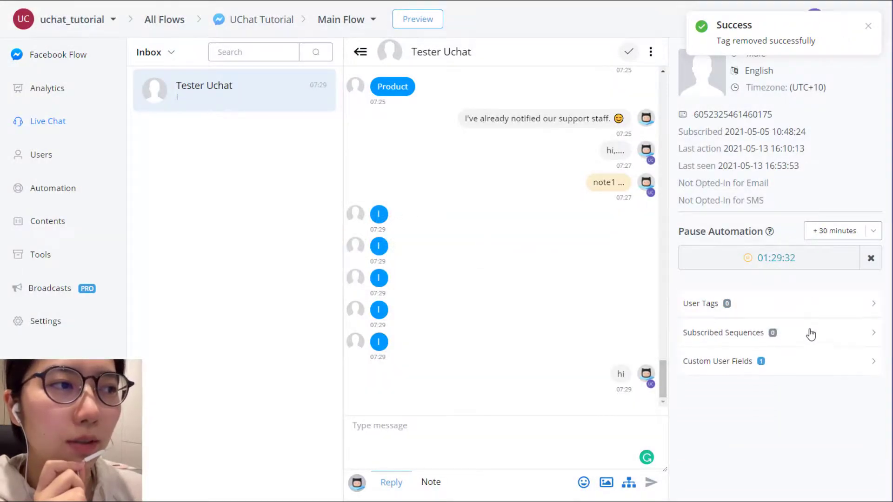
Check the subscriber's custom user fields and confirm the situation reads 'conversation open'.
left_click(796, 338)
left_click(811, 339)
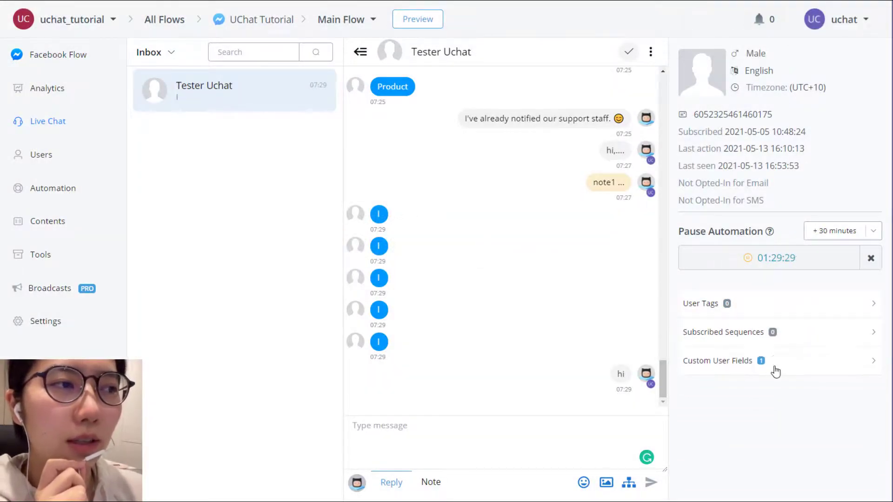
left_click(781, 362)
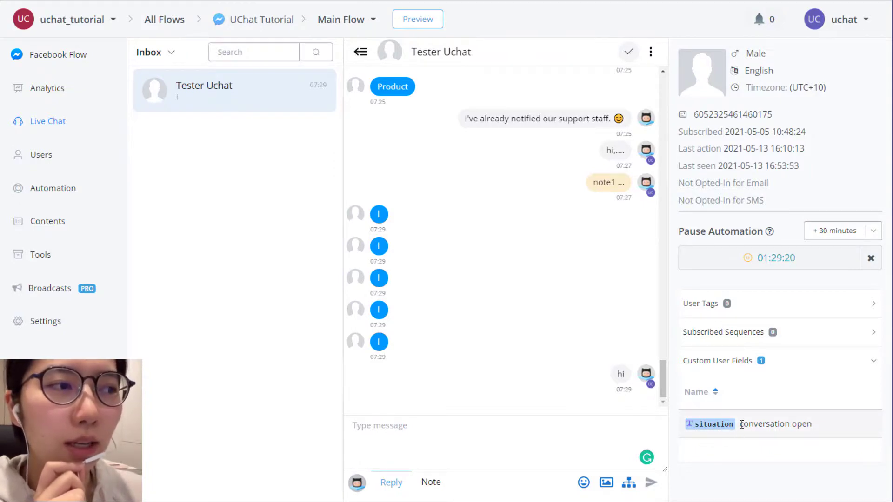
left_click_drag(741, 425, 820, 431)
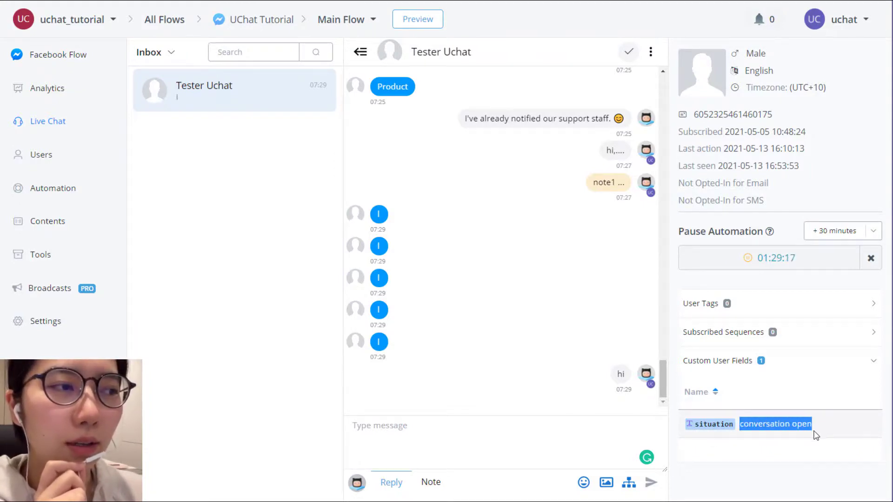
left_click(808, 426)
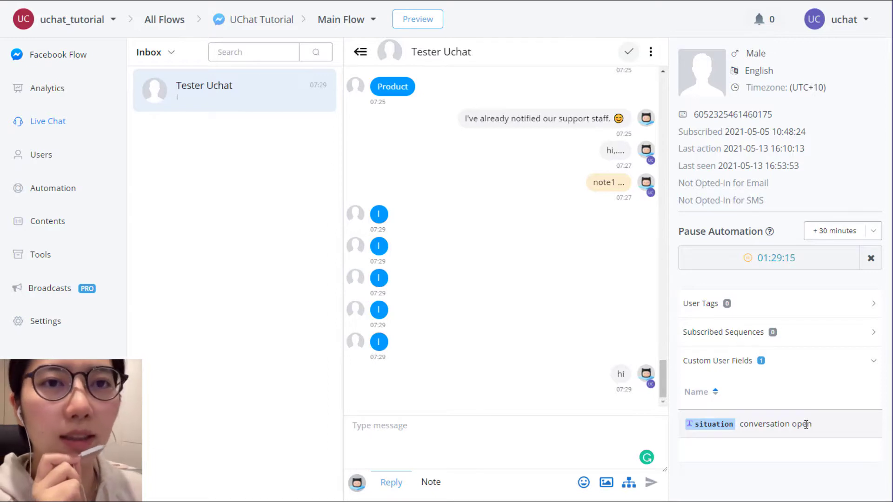